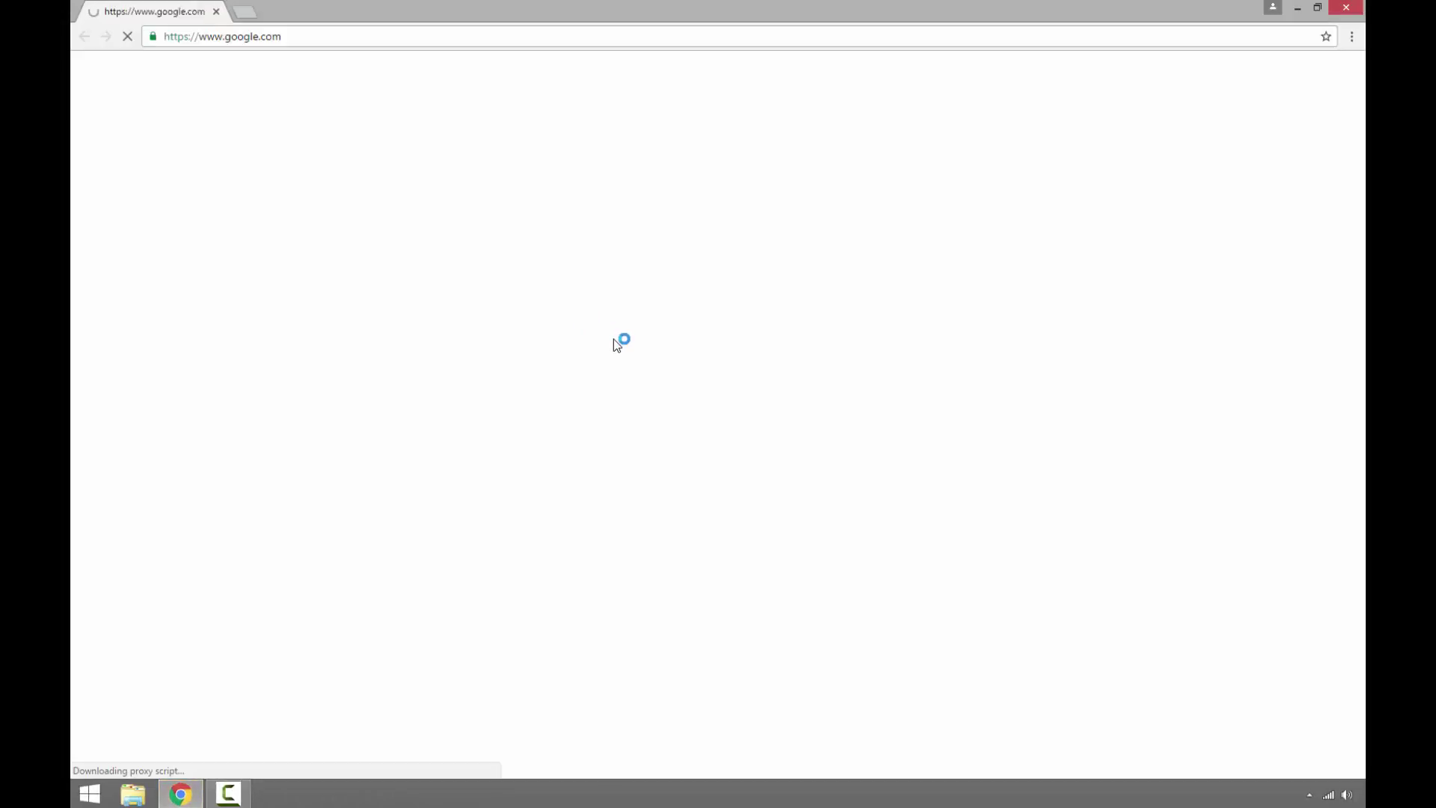
Search Google for 'windows upgrade path', confirm Vista Enterprise upgrades to Windows 7 Enterprise, then close the browser.
text(windows upgrade path)
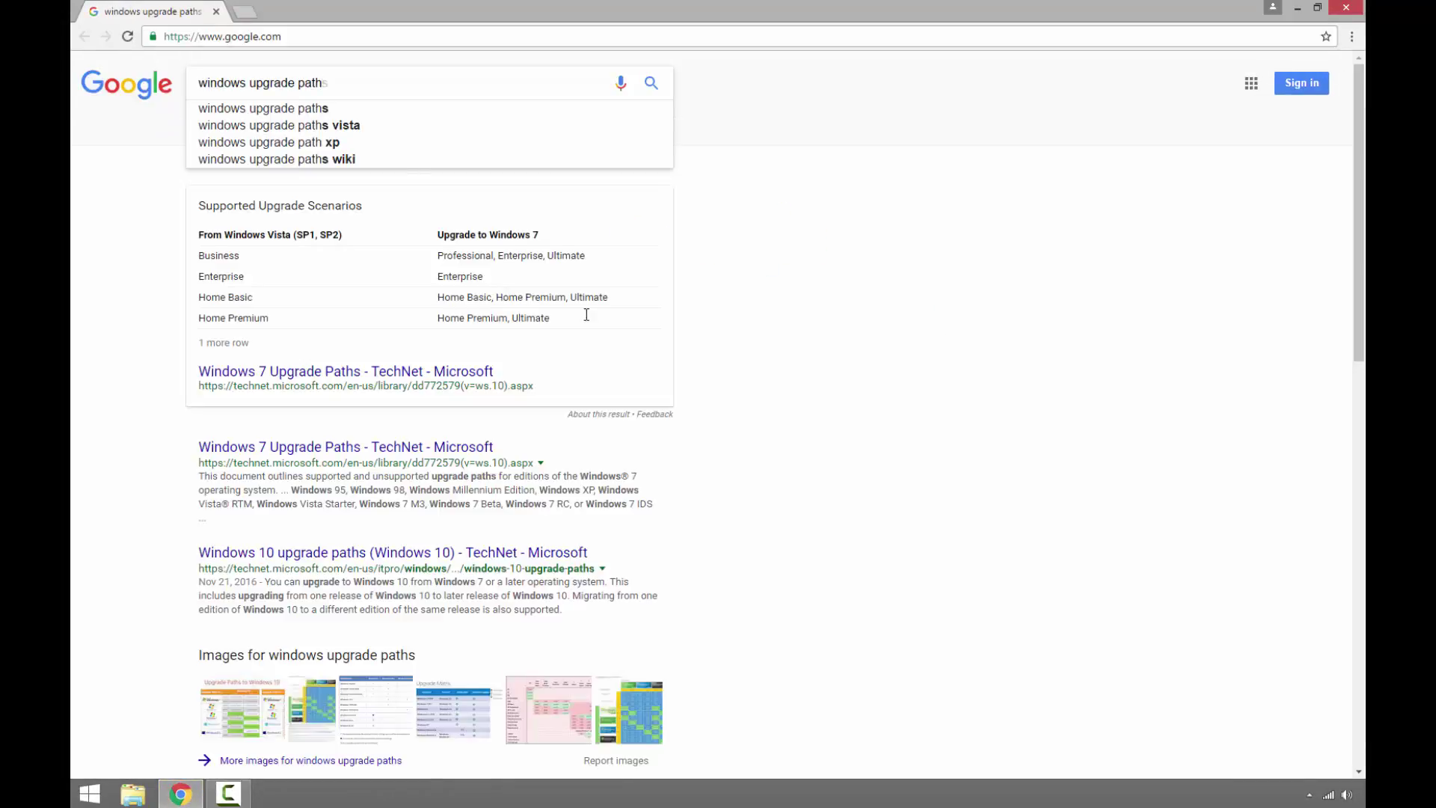
key(Return)
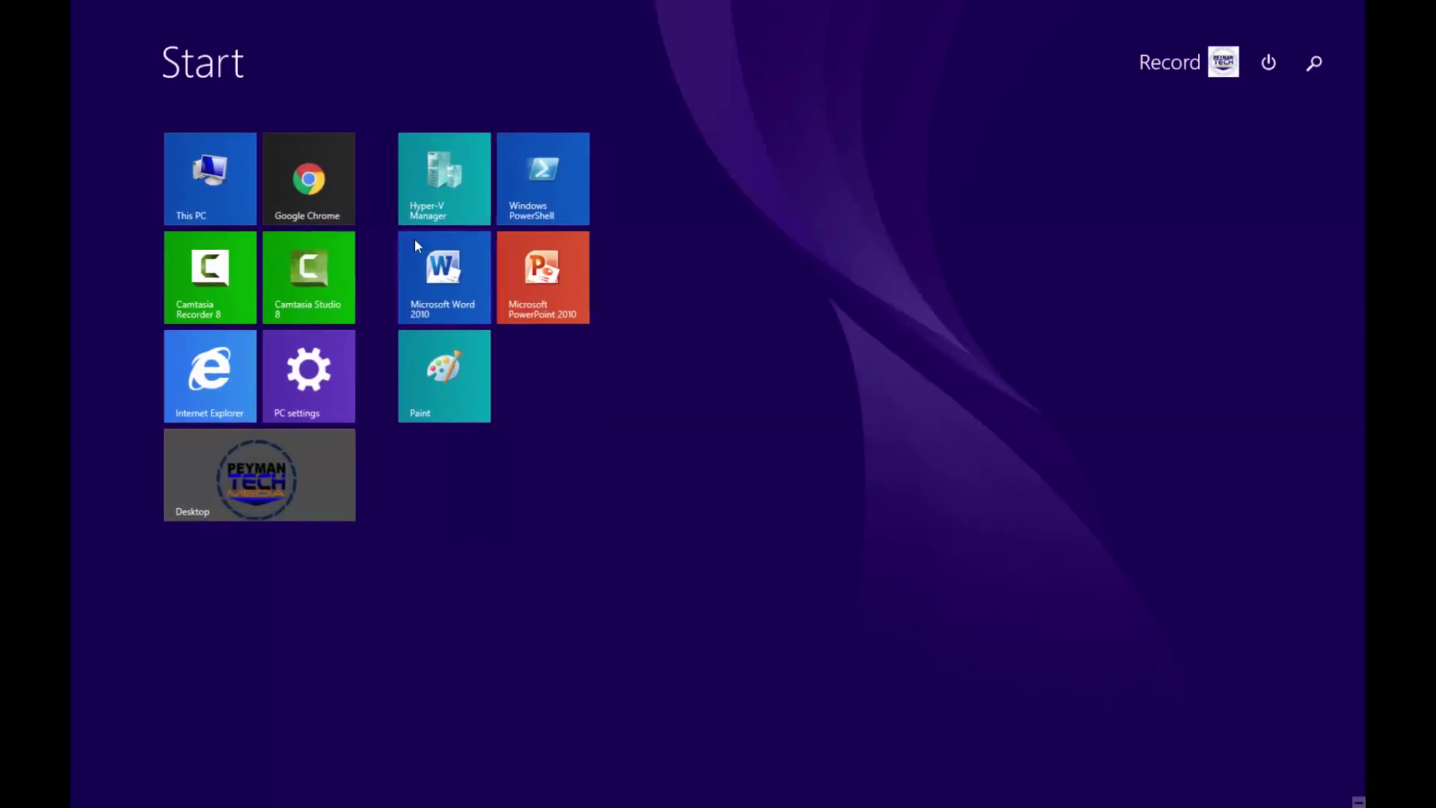
click(437, 190)
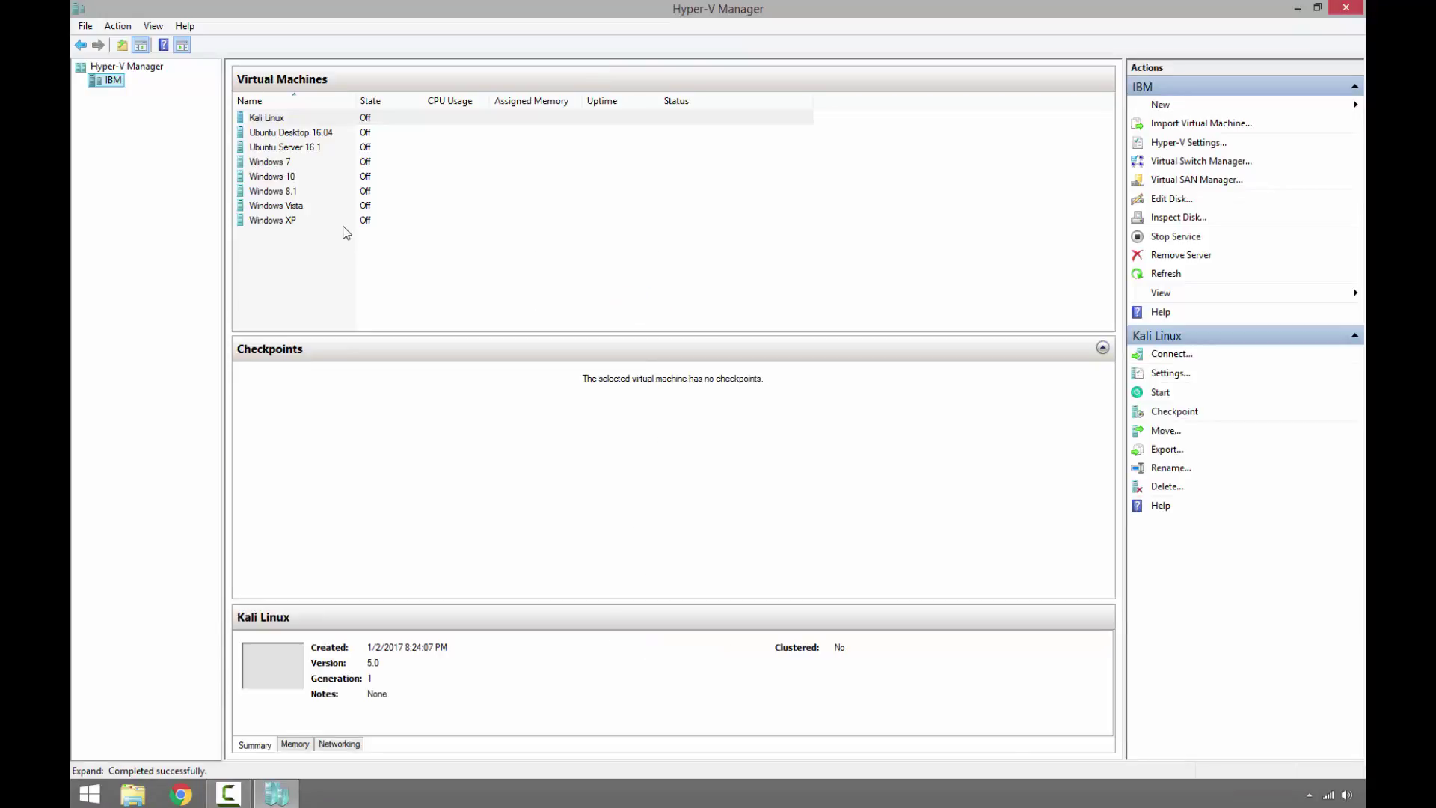
Connect to the Windows Vista VM, start it, and reposition its connection window.
double_click(281, 209)
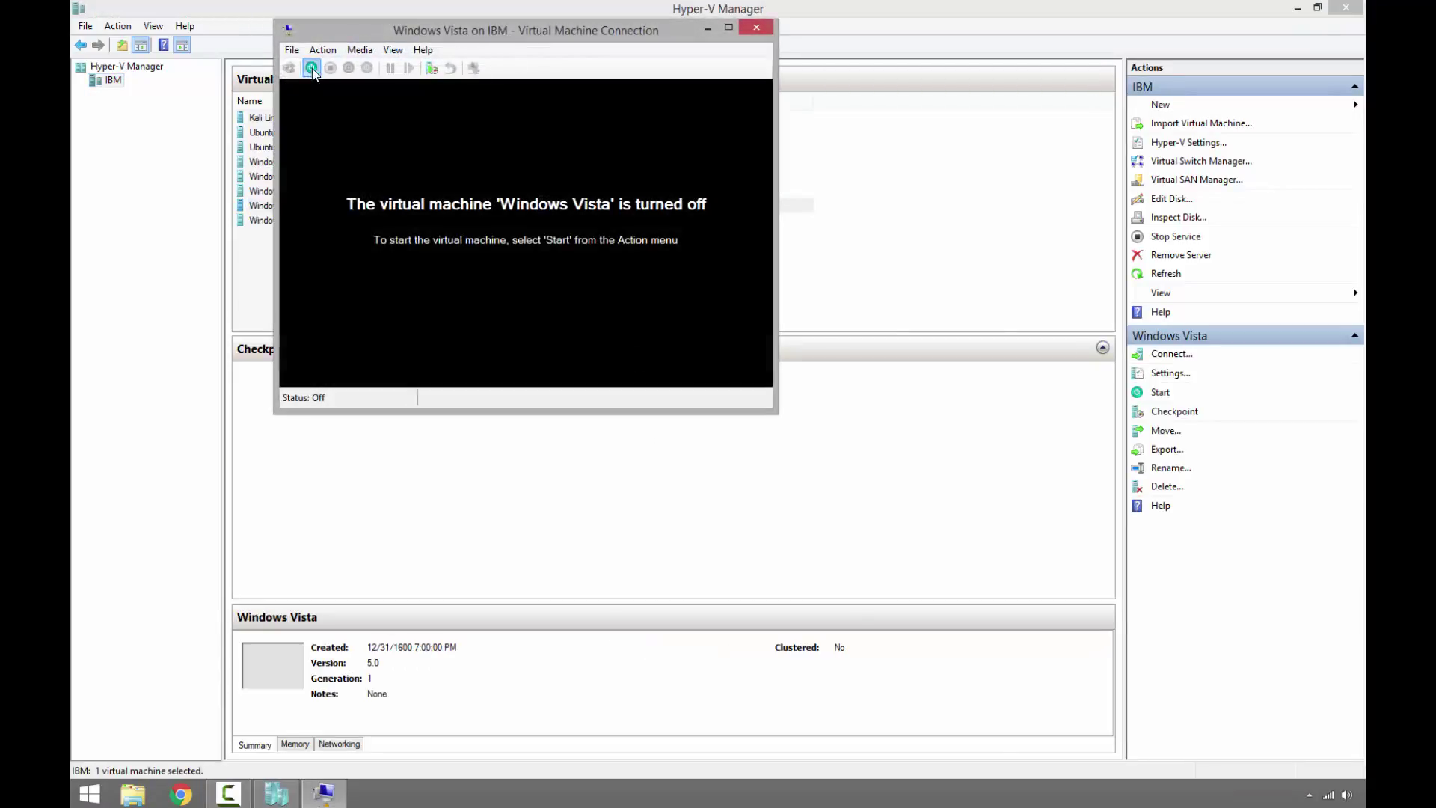
click(312, 69)
drag(533, 35, 683, 141)
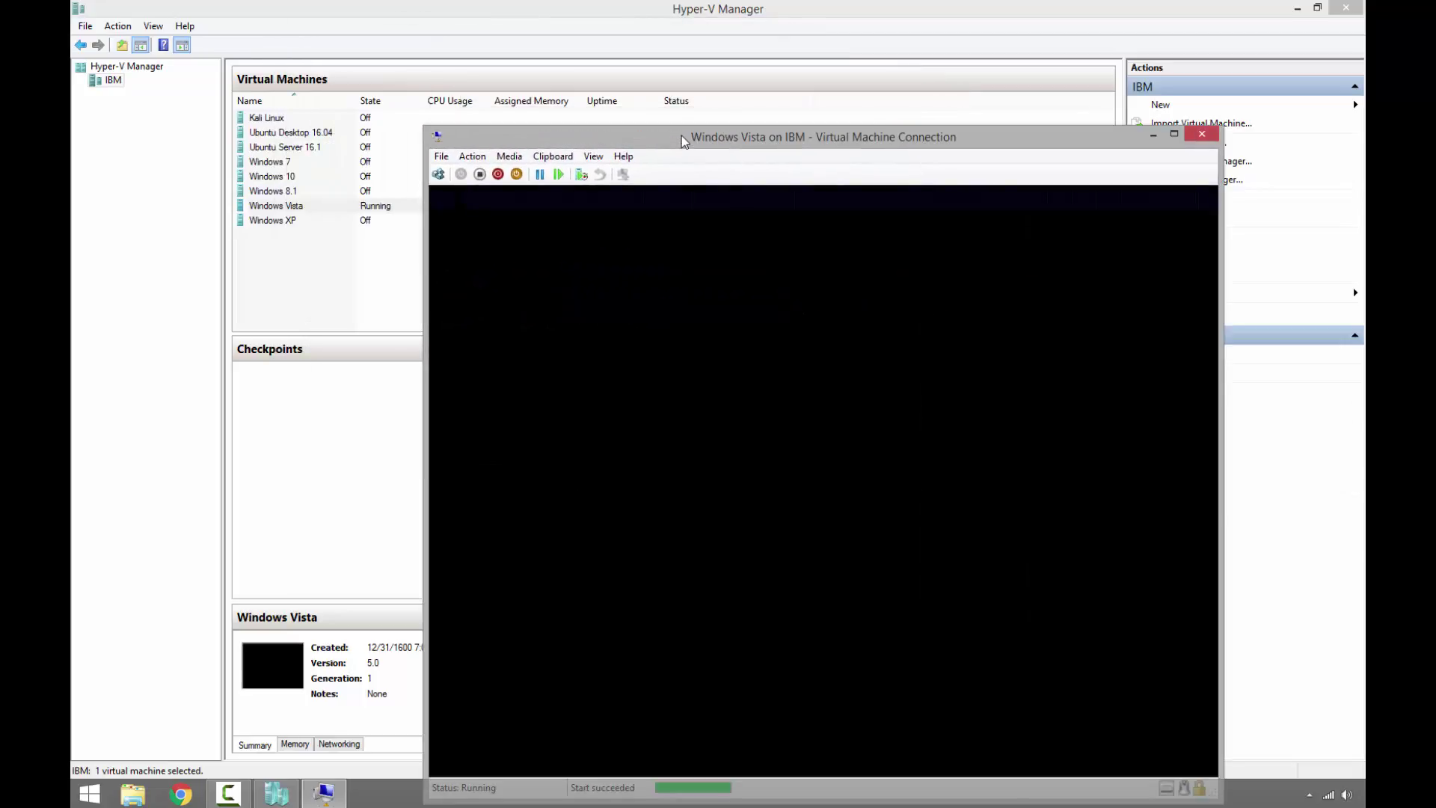
drag(690, 142, 572, 48)
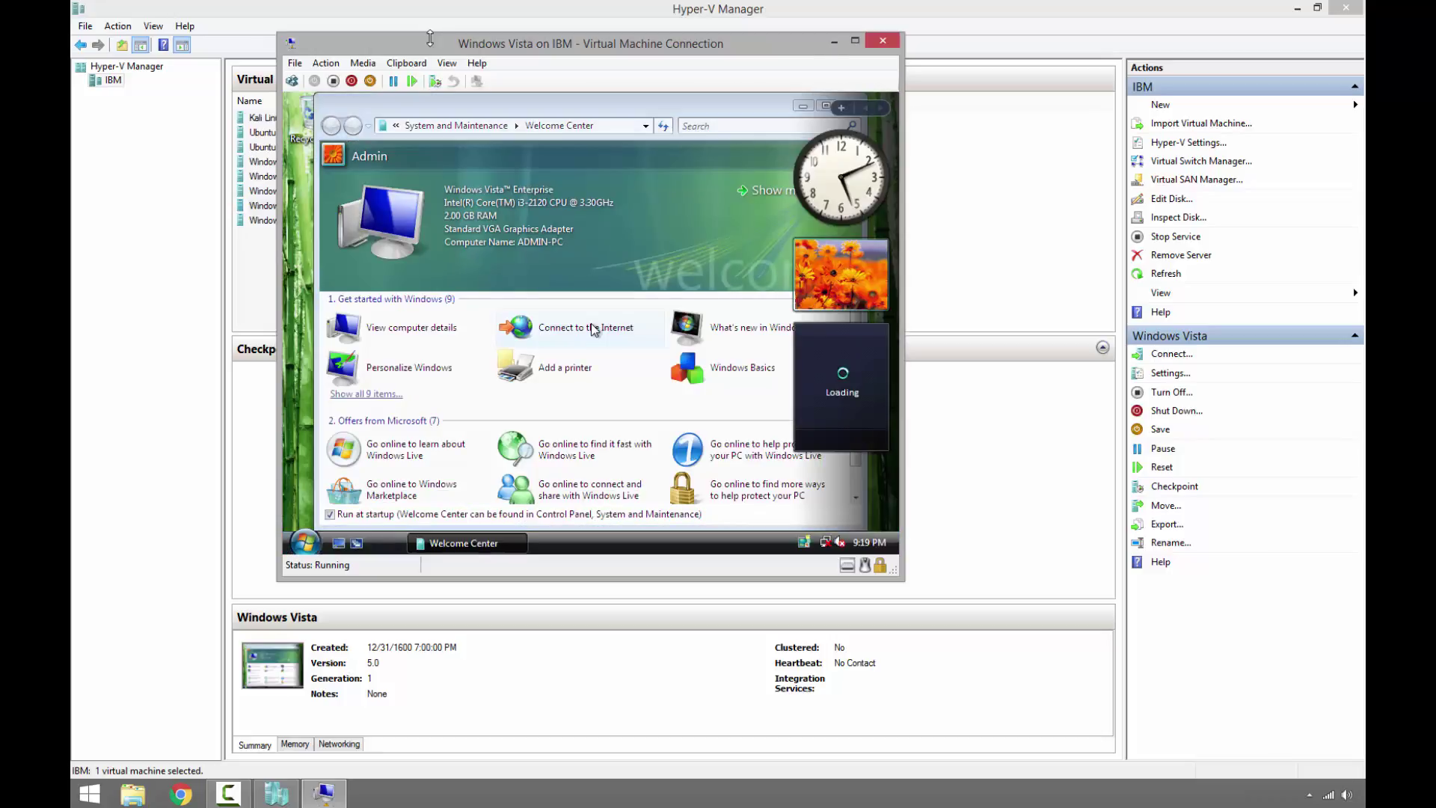
Close the Vista guest's Welcome Center.
click(594, 330)
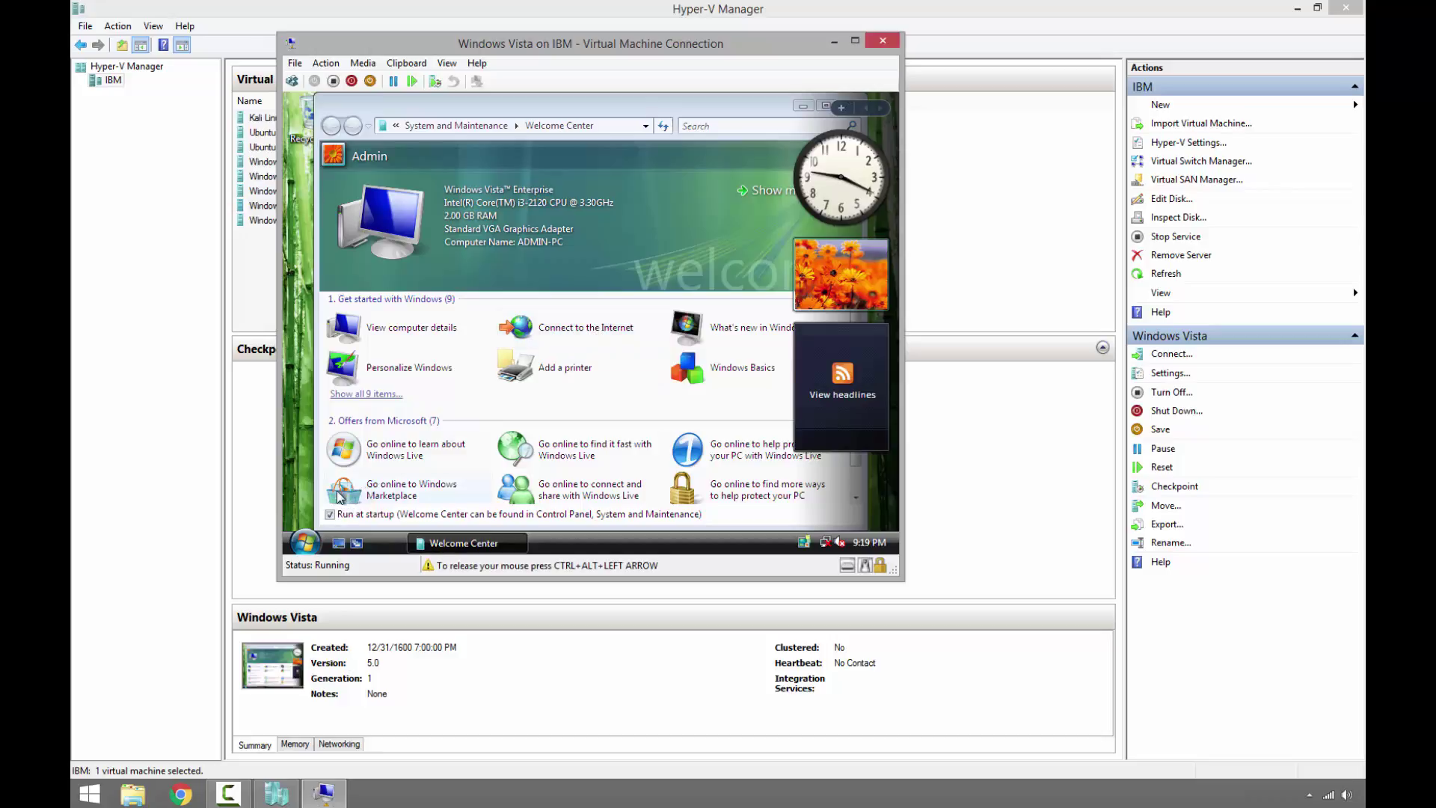
click(332, 514)
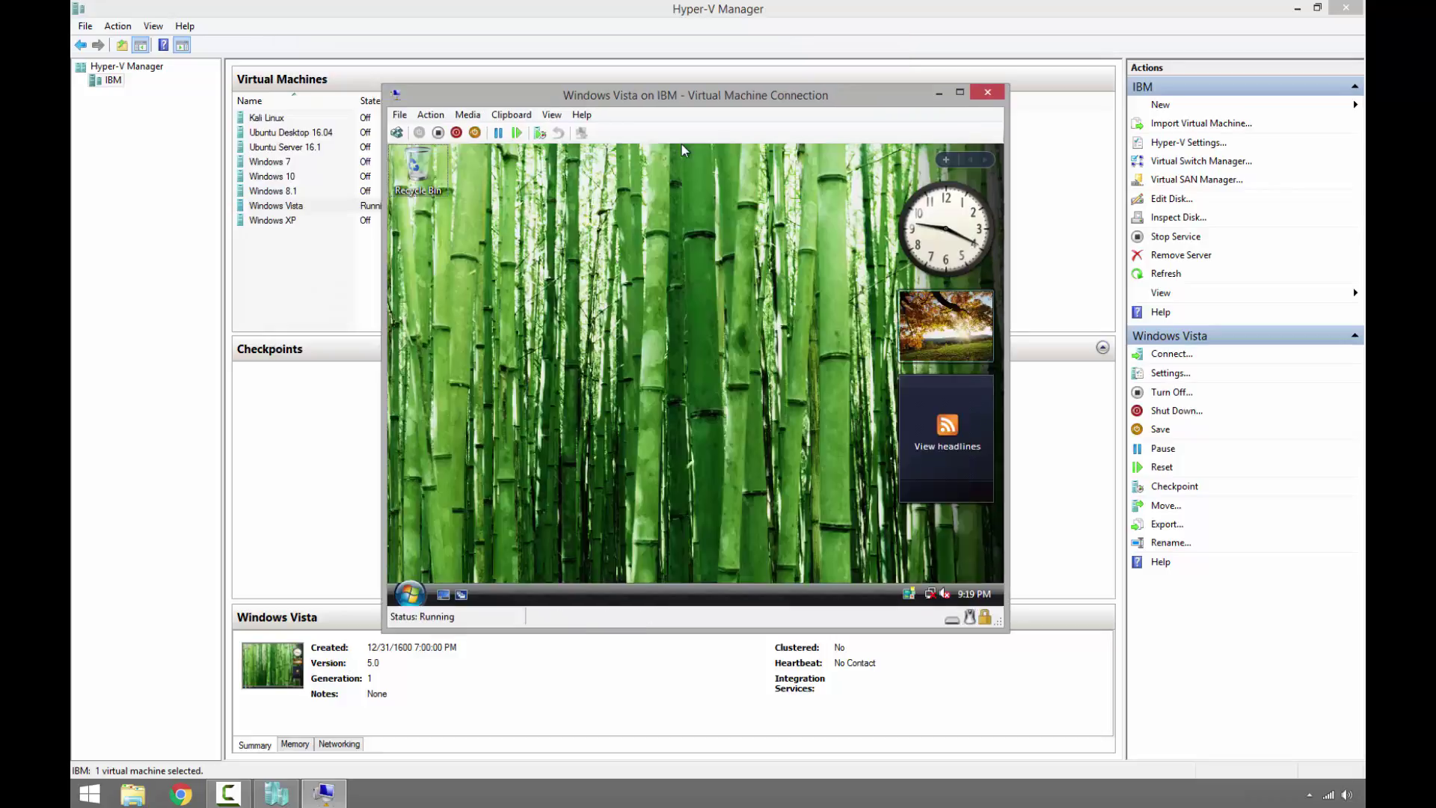
click(680, 143)
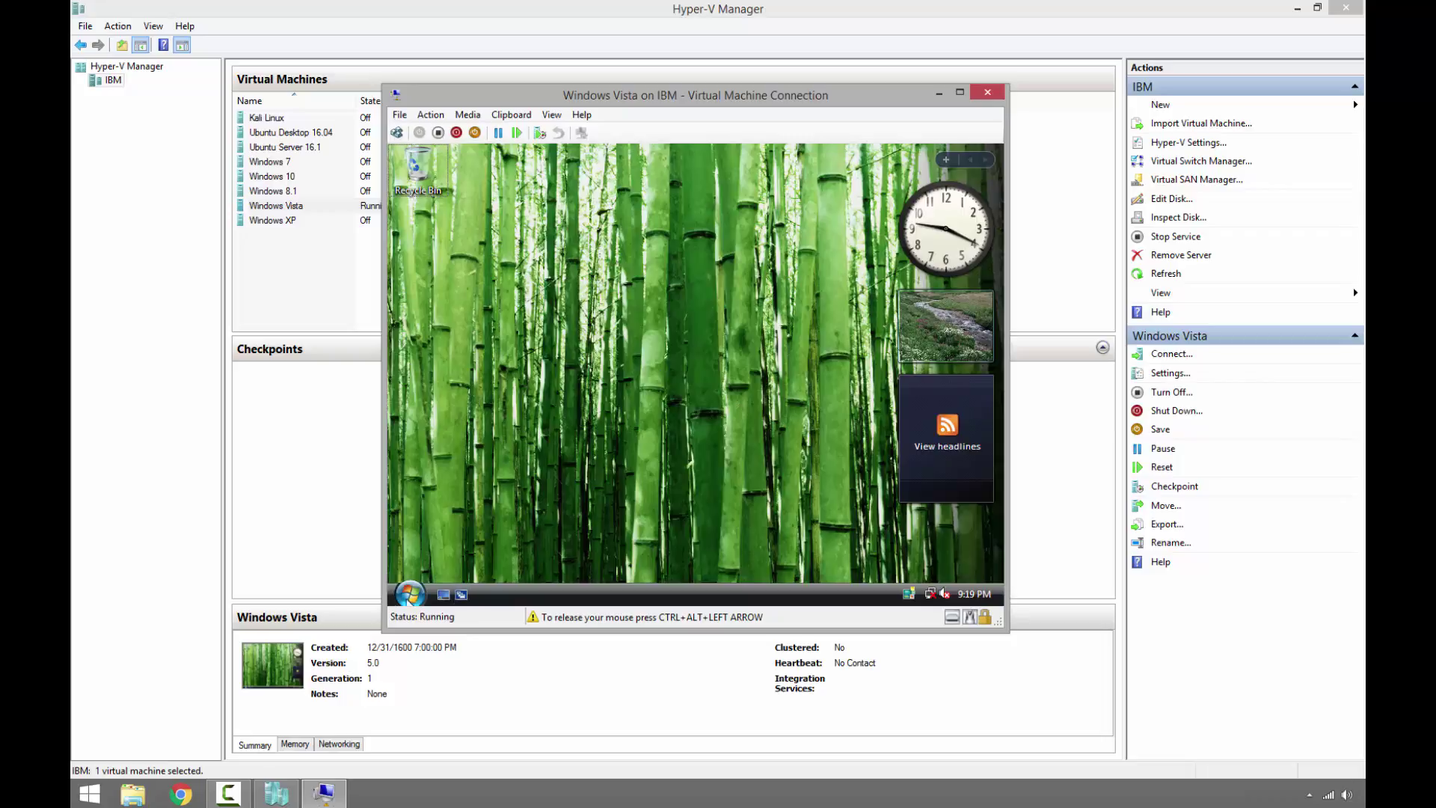
Check Computer Properties showing Windows Vista Enterprise SP1, close it, and release the mouse.
click(409, 594)
right_click(595, 399)
click(644, 551)
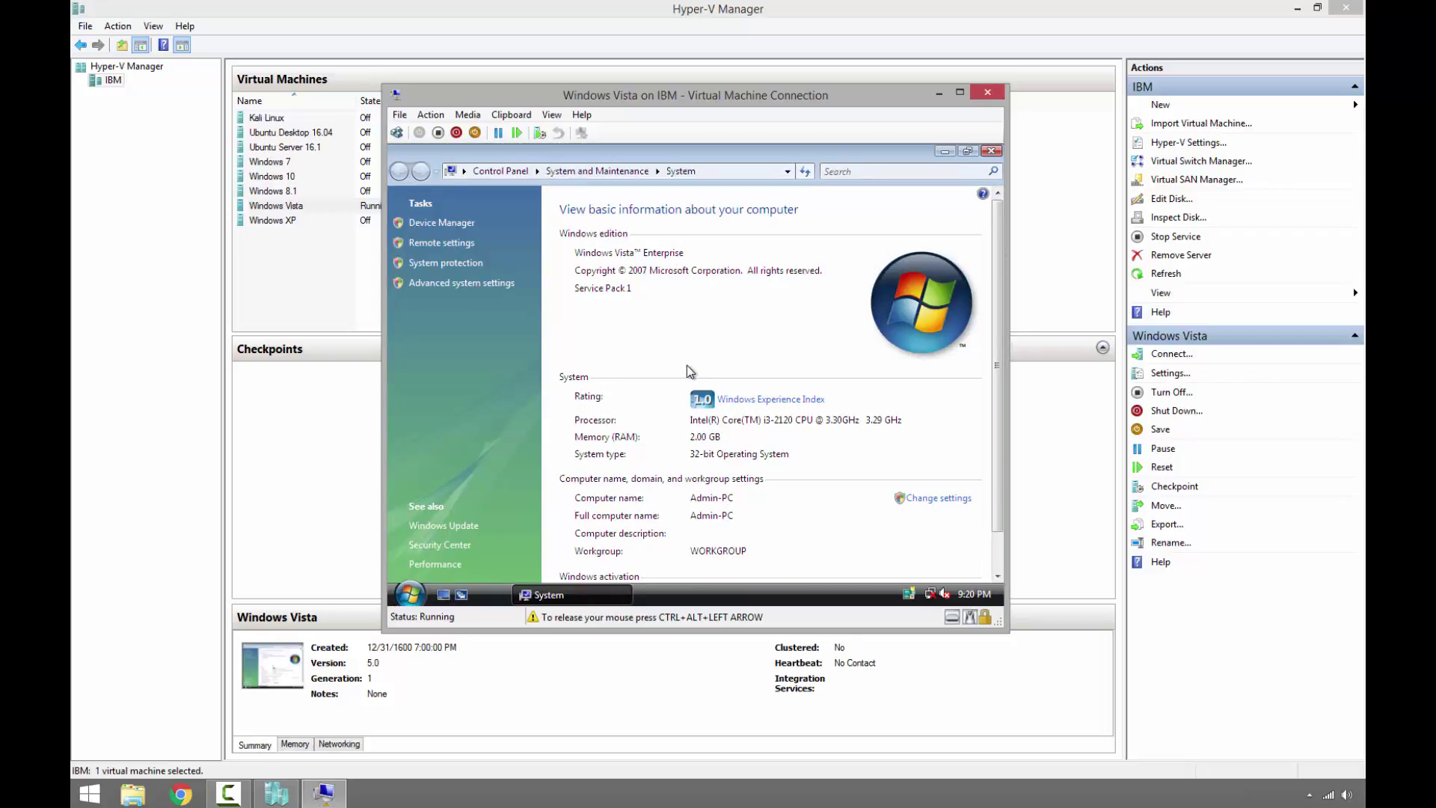
key(alt+F4)
key(ctrl+alt+Left)
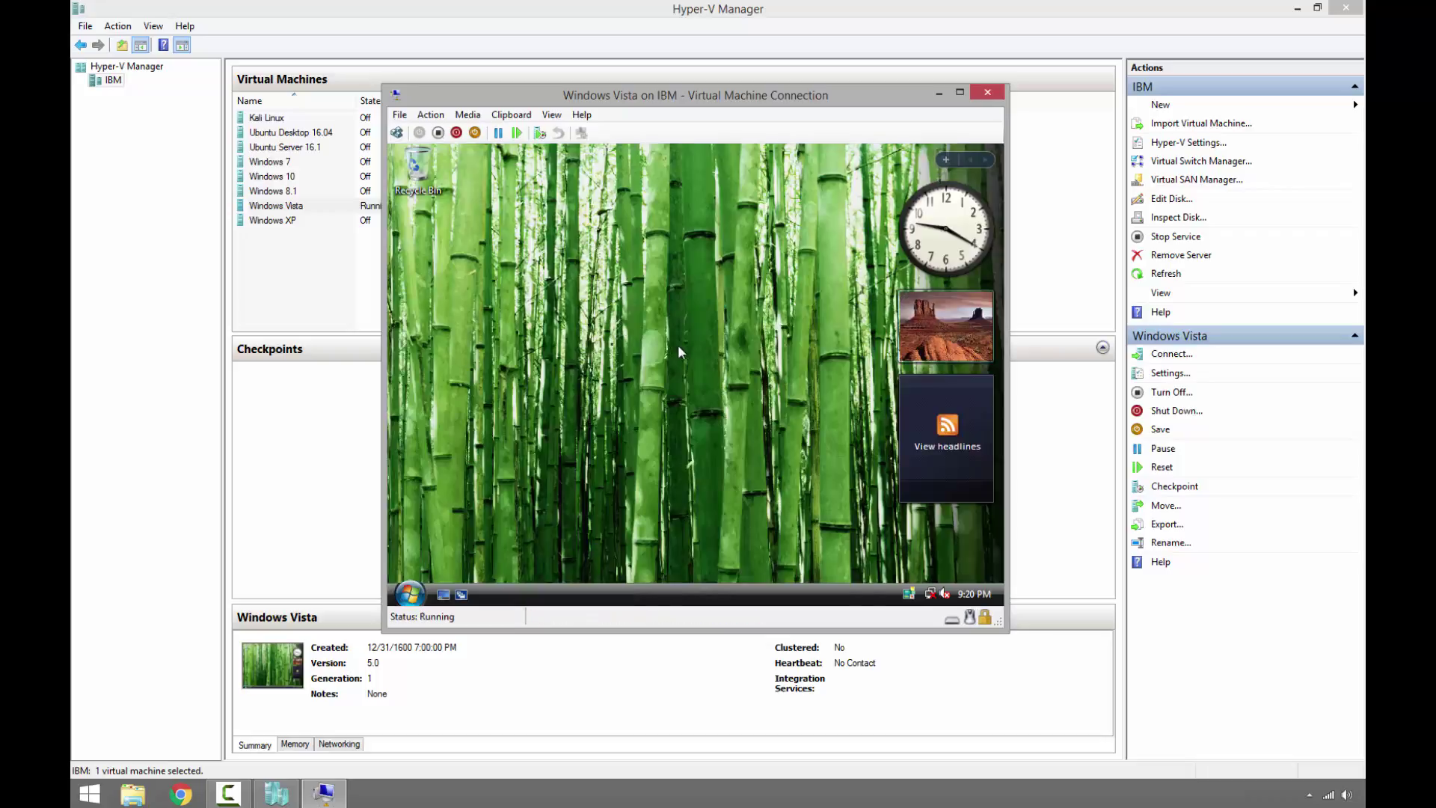
Load the 'Windows 7 Enterprise with SP1 x86 dvd.iso' image from ISO Images into the Vista VM's DVD drive.
click(399, 116)
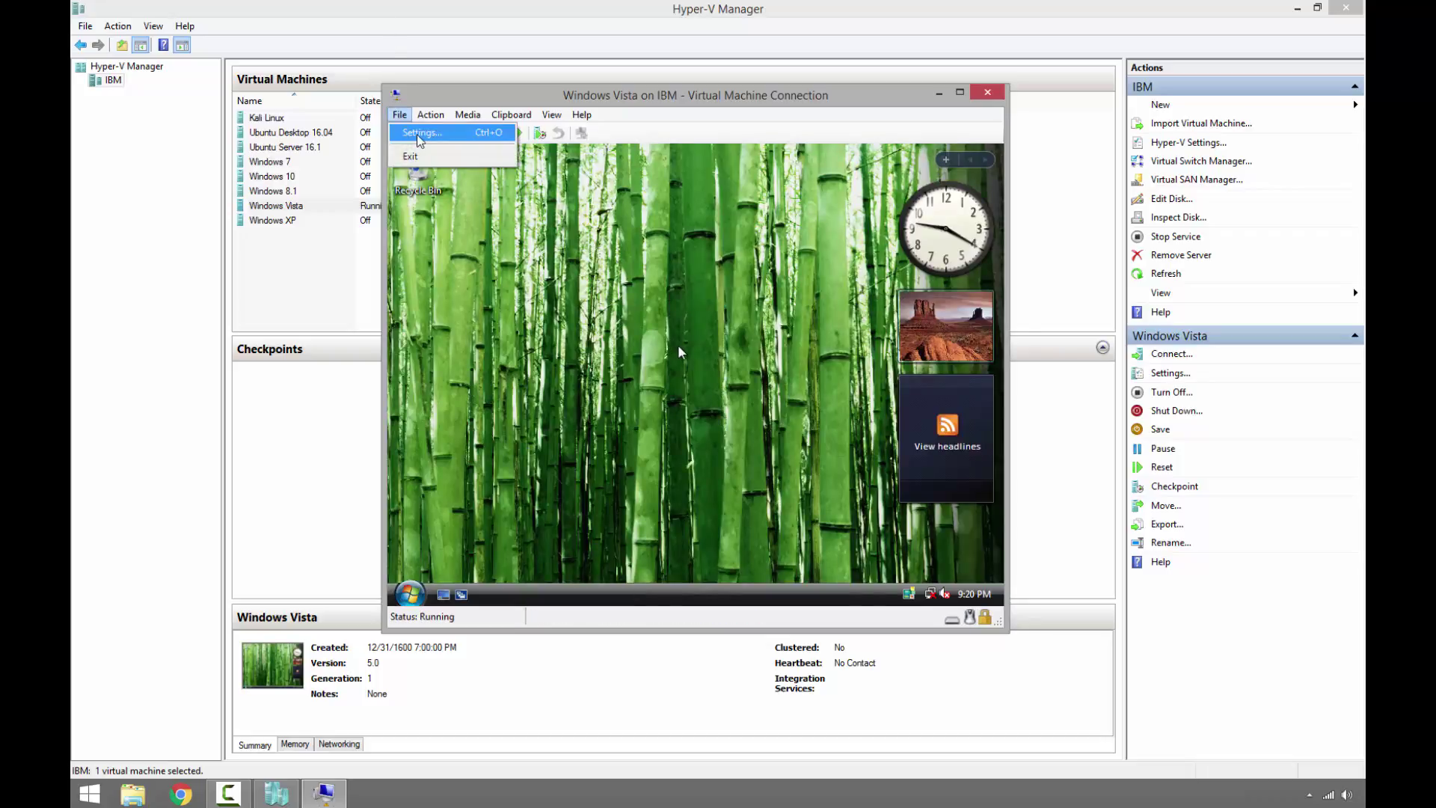
click(421, 133)
click(515, 346)
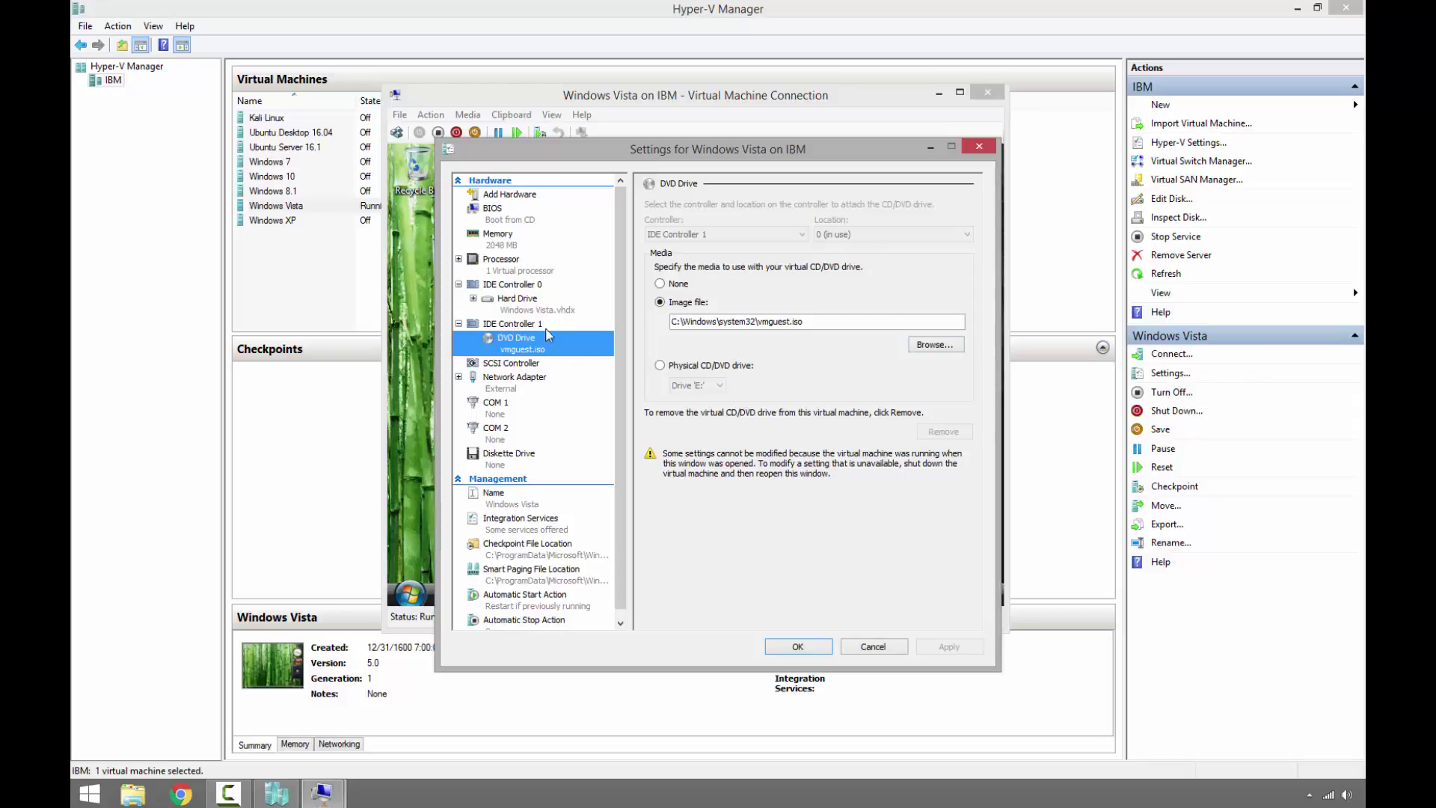
click(940, 347)
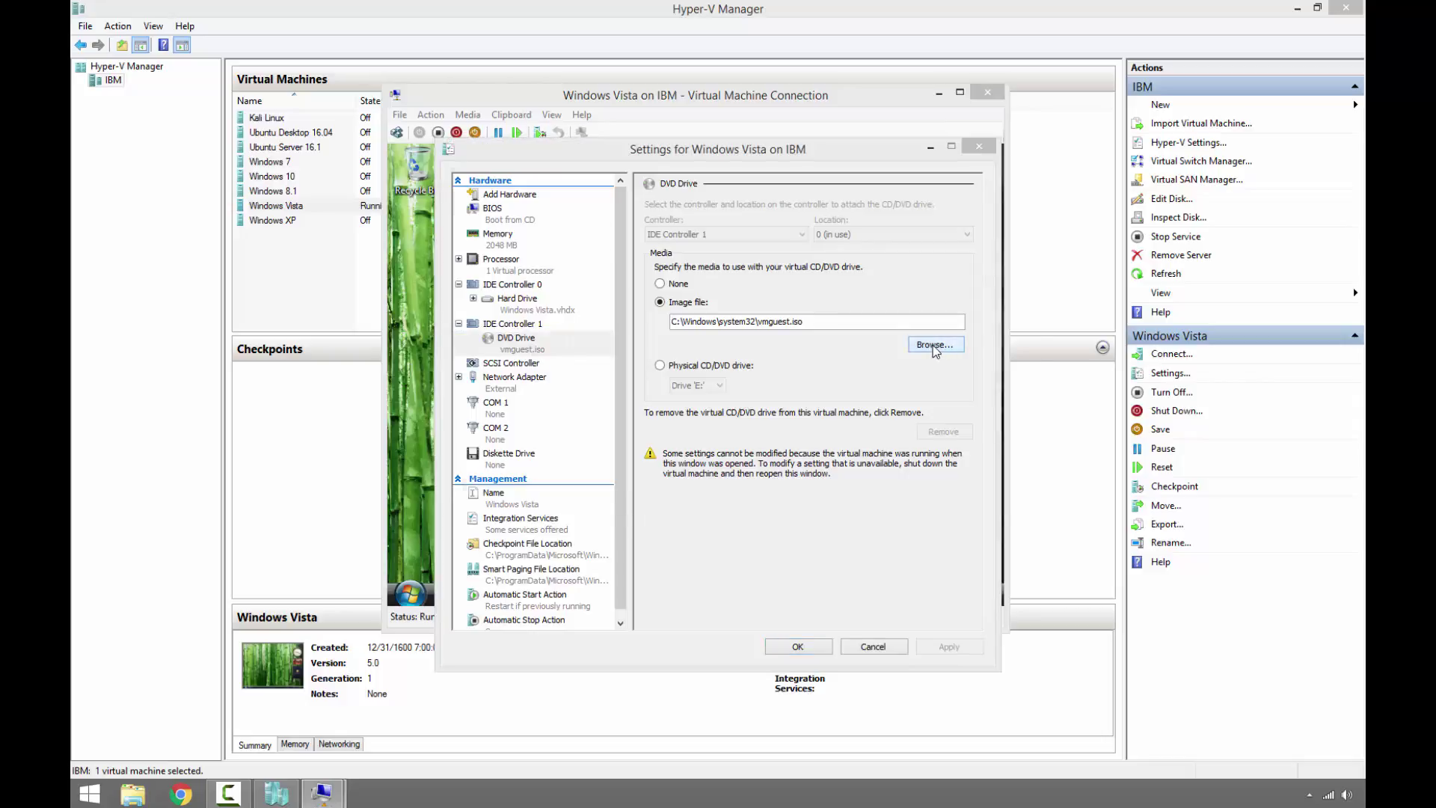
click(501, 300)
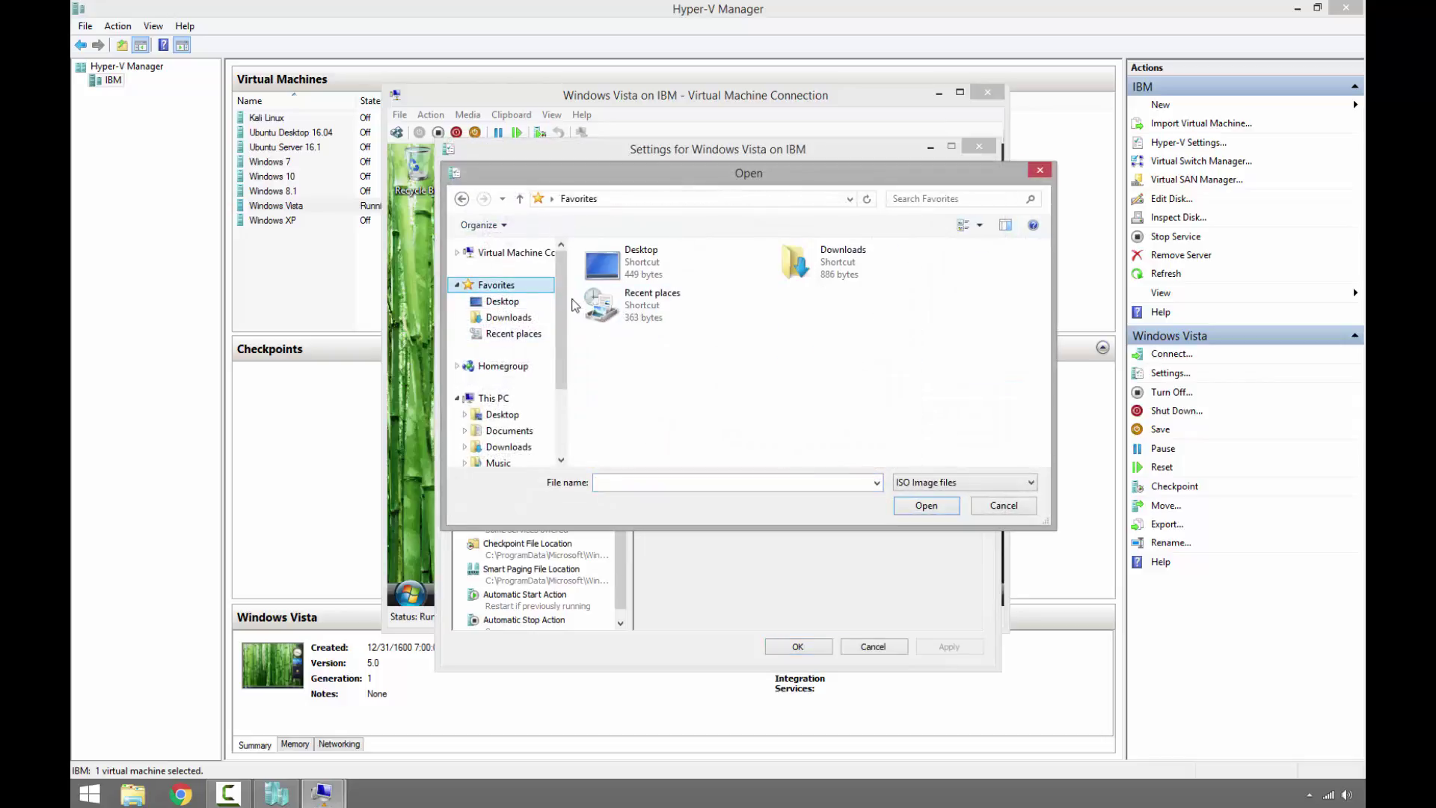
double_click(627, 308)
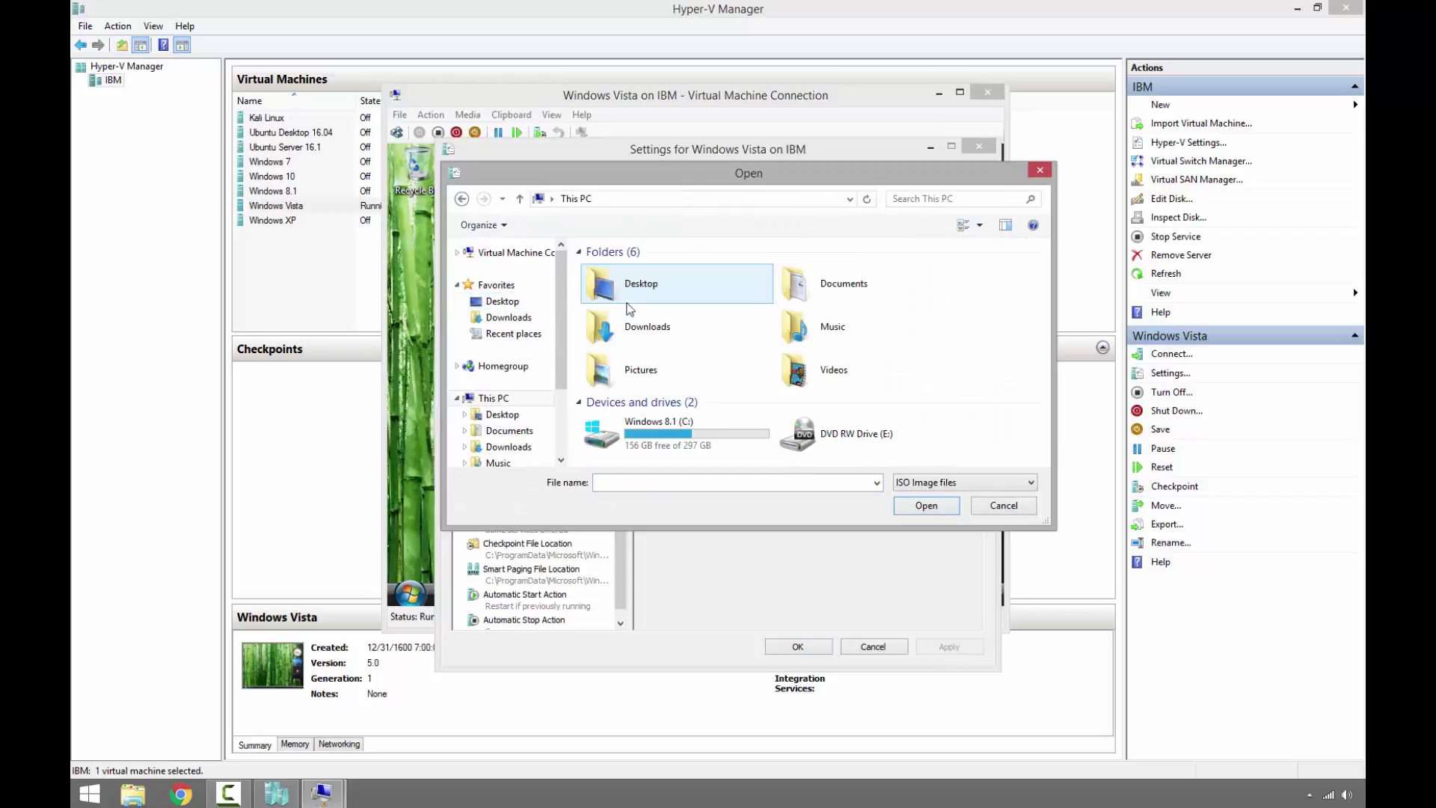
double_click(673, 440)
double_click(607, 270)
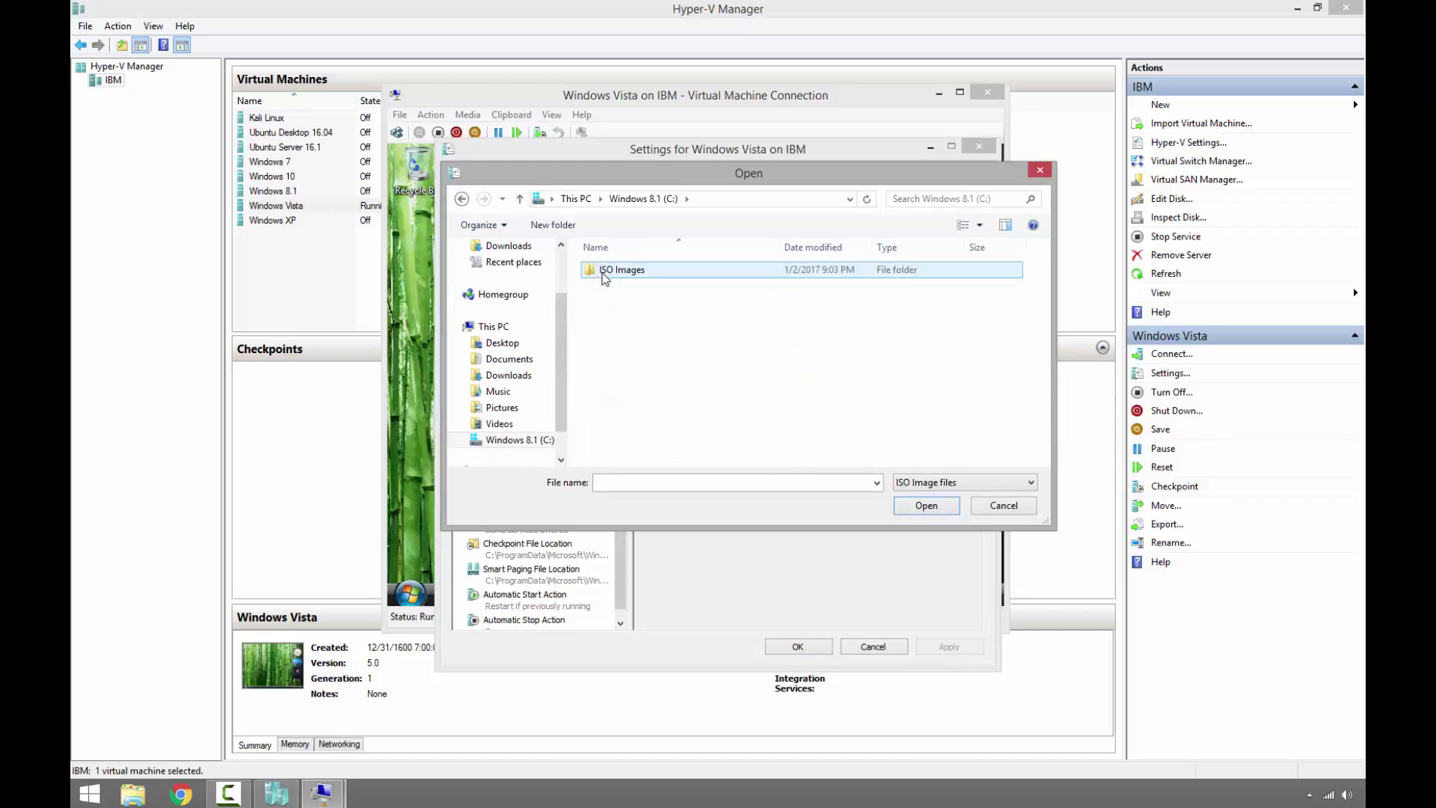
double_click(610, 270)
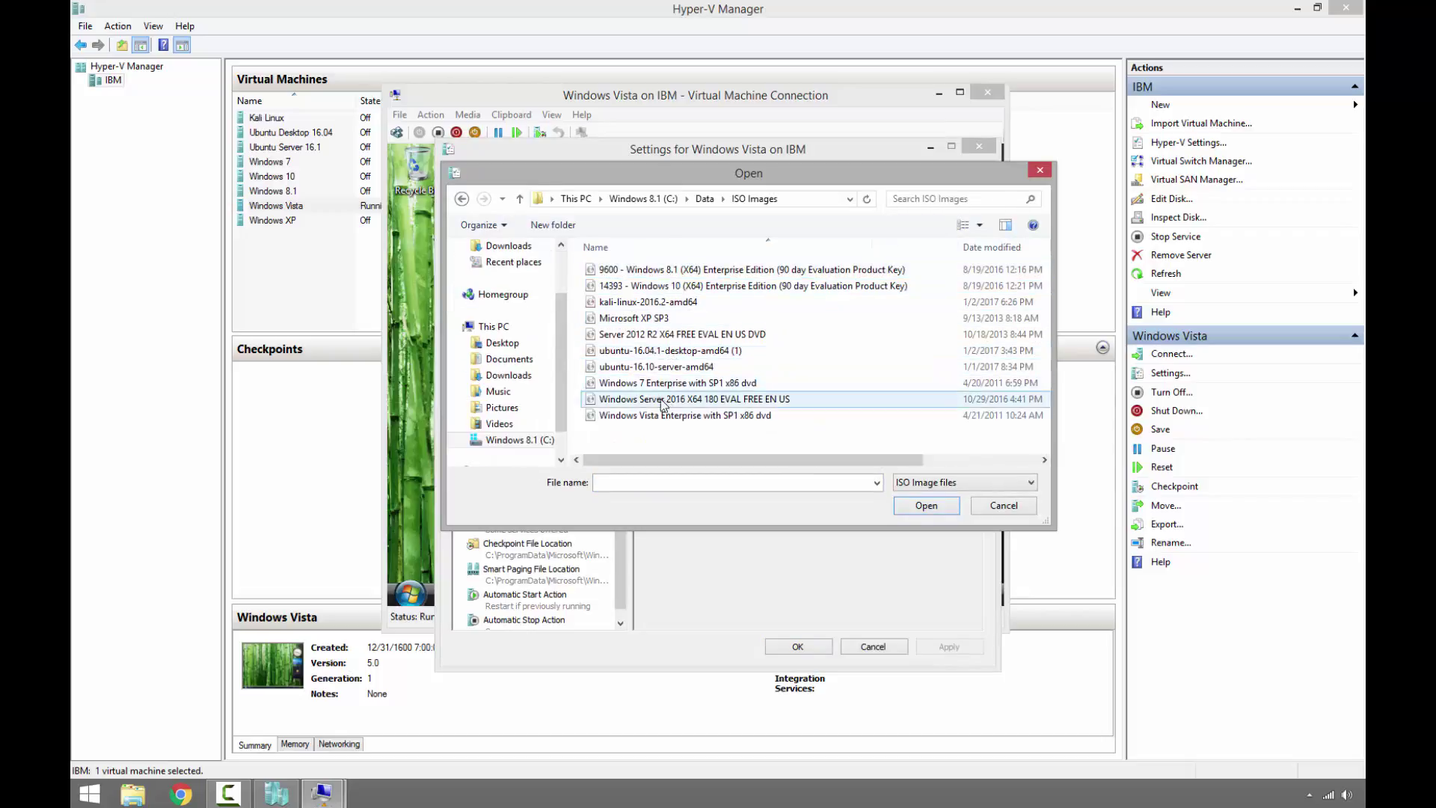
click(640, 383)
click(926, 505)
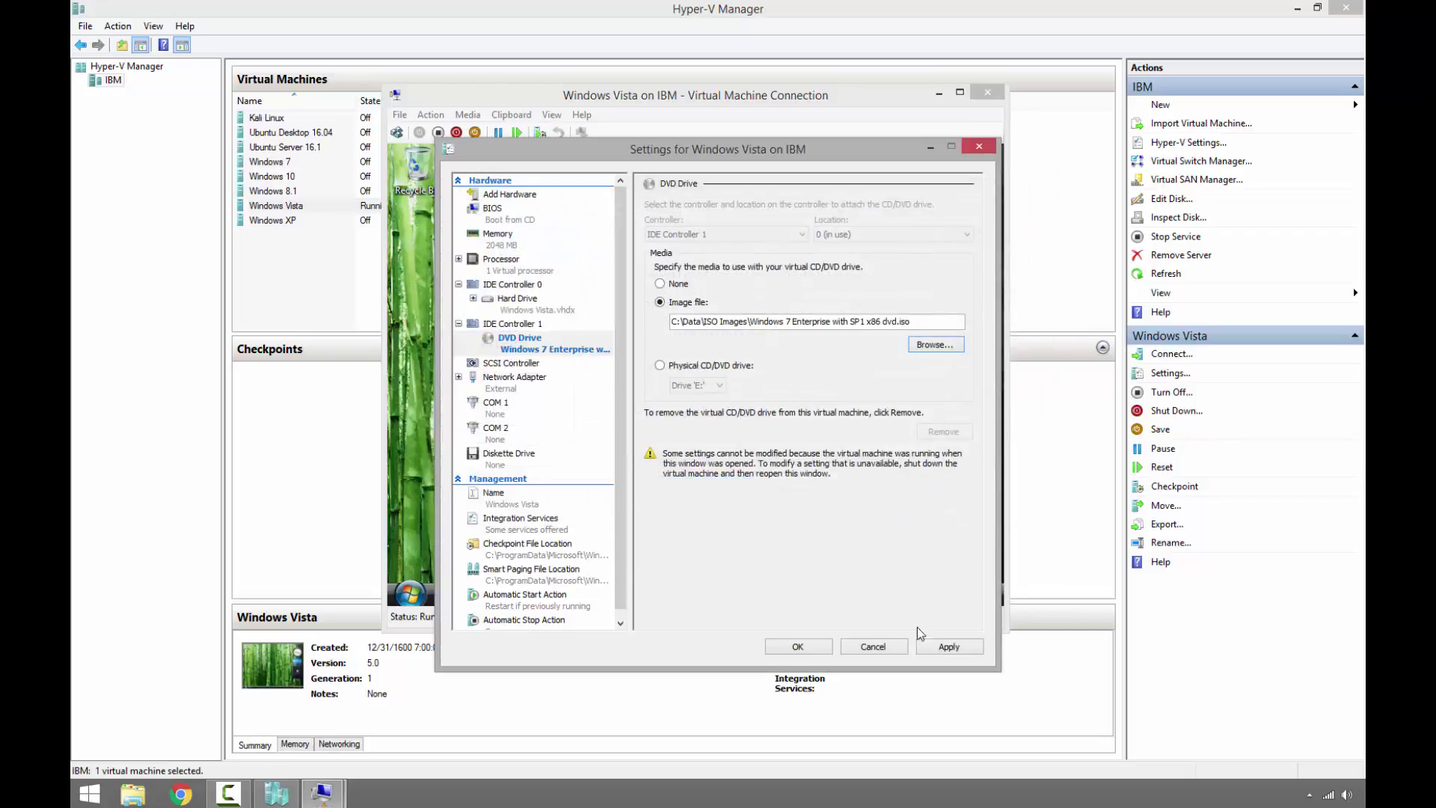
click(948, 646)
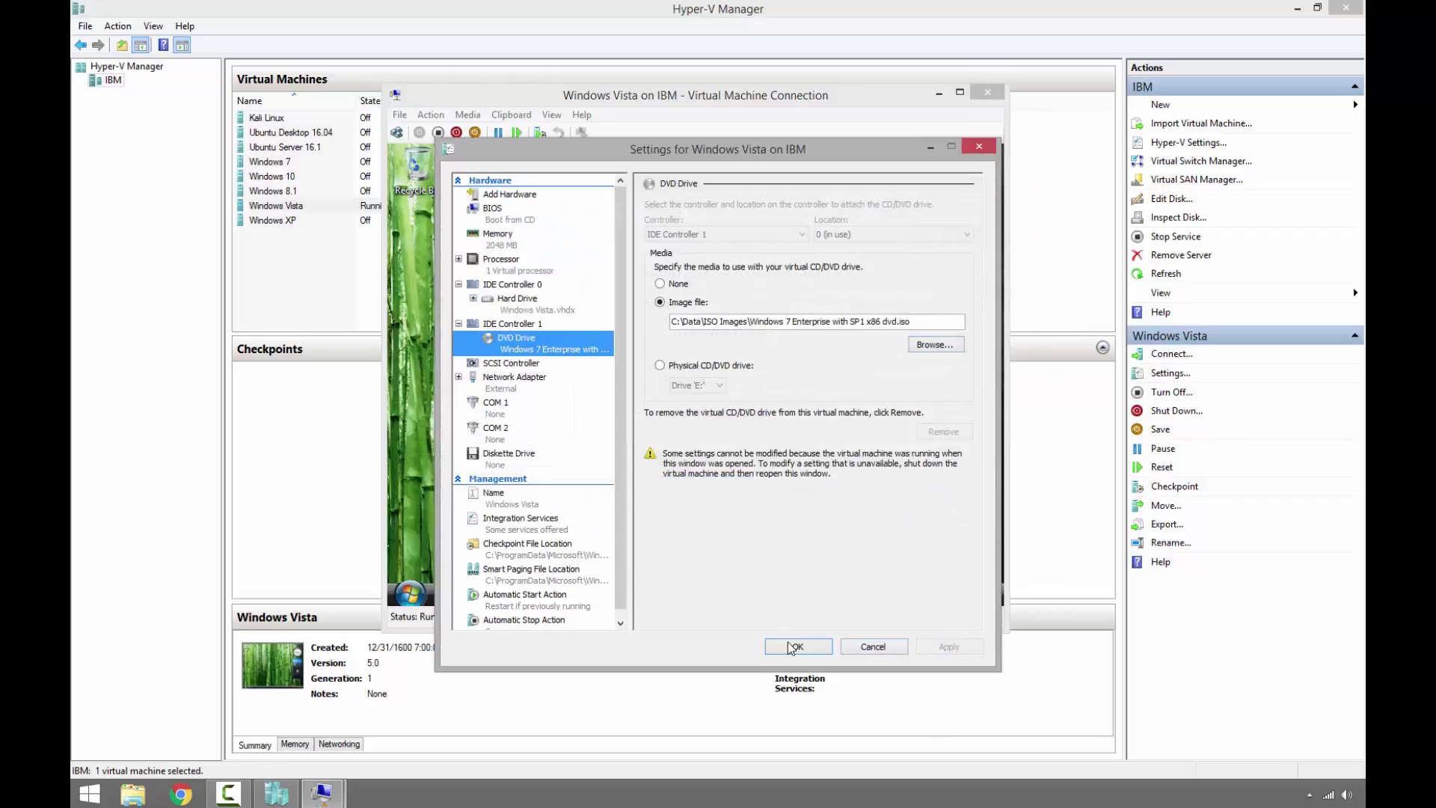
Run setup.exe from the Windows 7 disc's AutoPlay window and approve the UAC prompt.
click(790, 647)
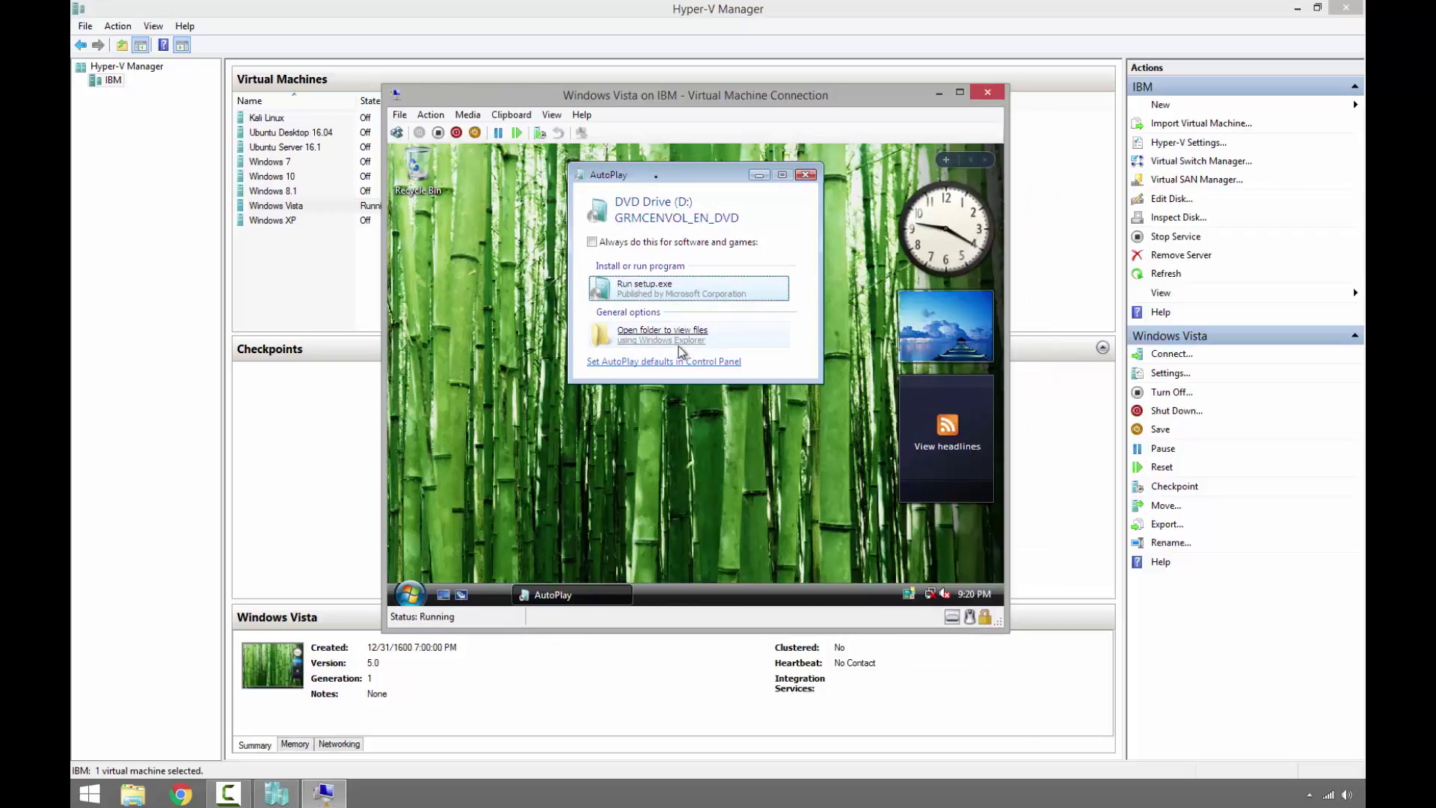
click(681, 350)
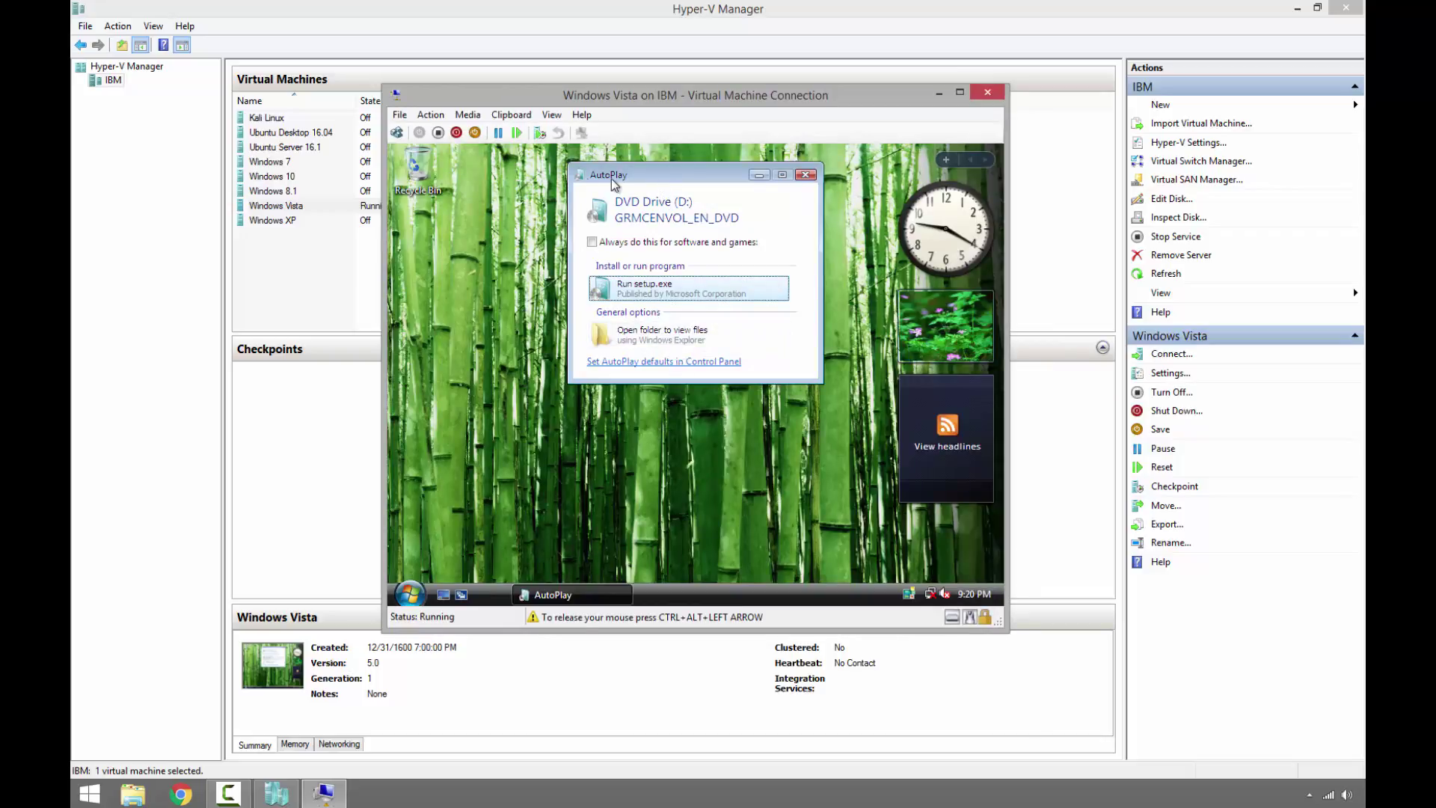
drag(676, 186, 676, 199)
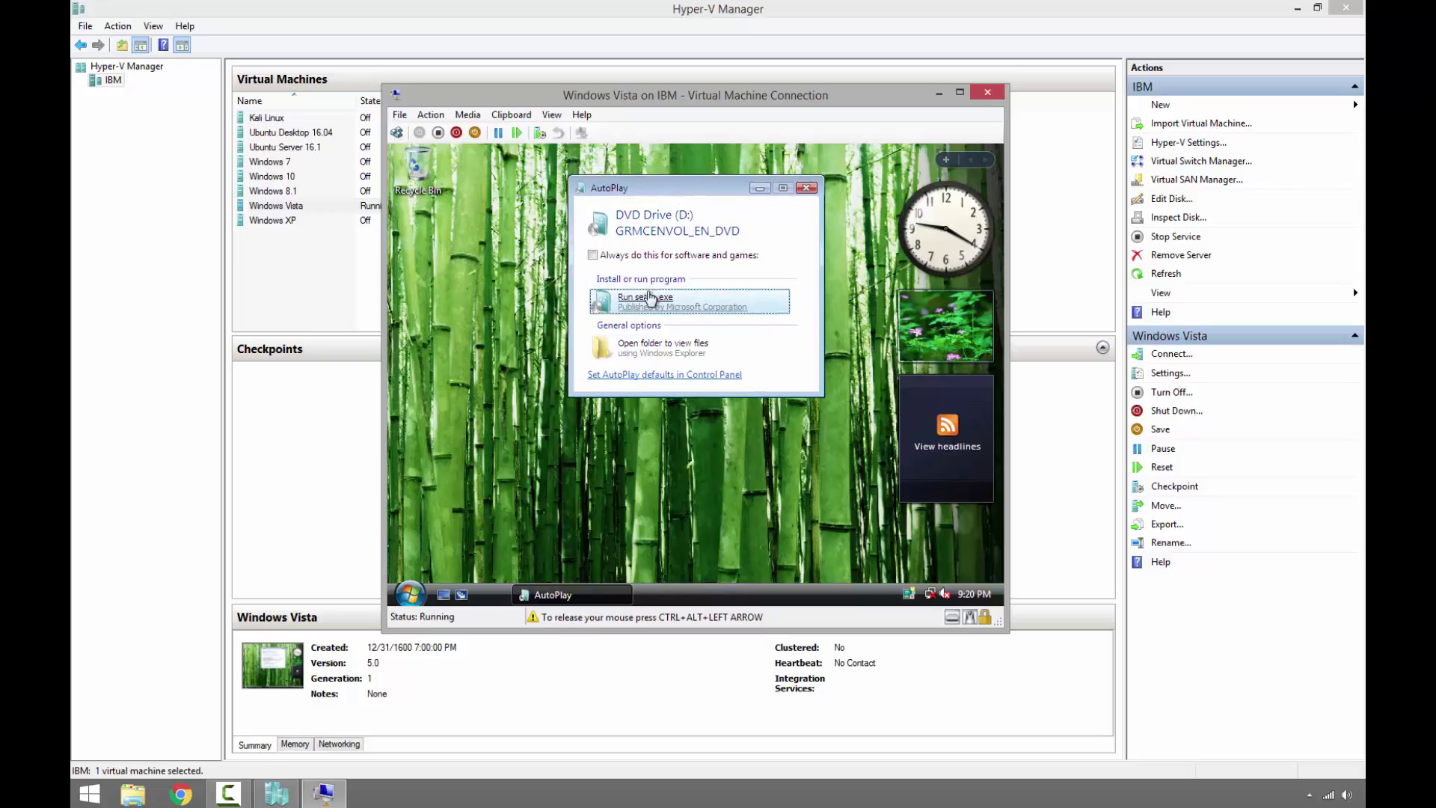
click(650, 297)
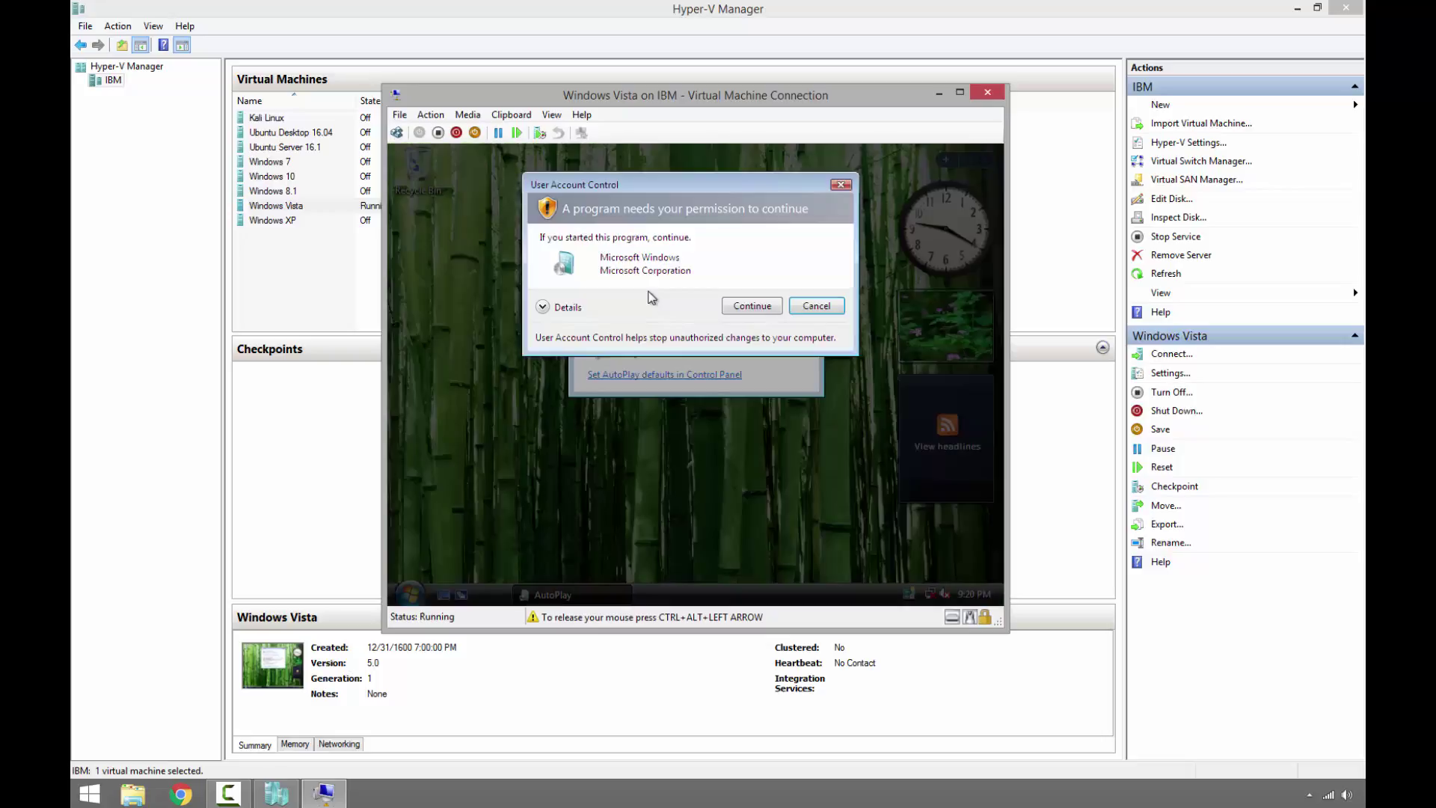
click(757, 307)
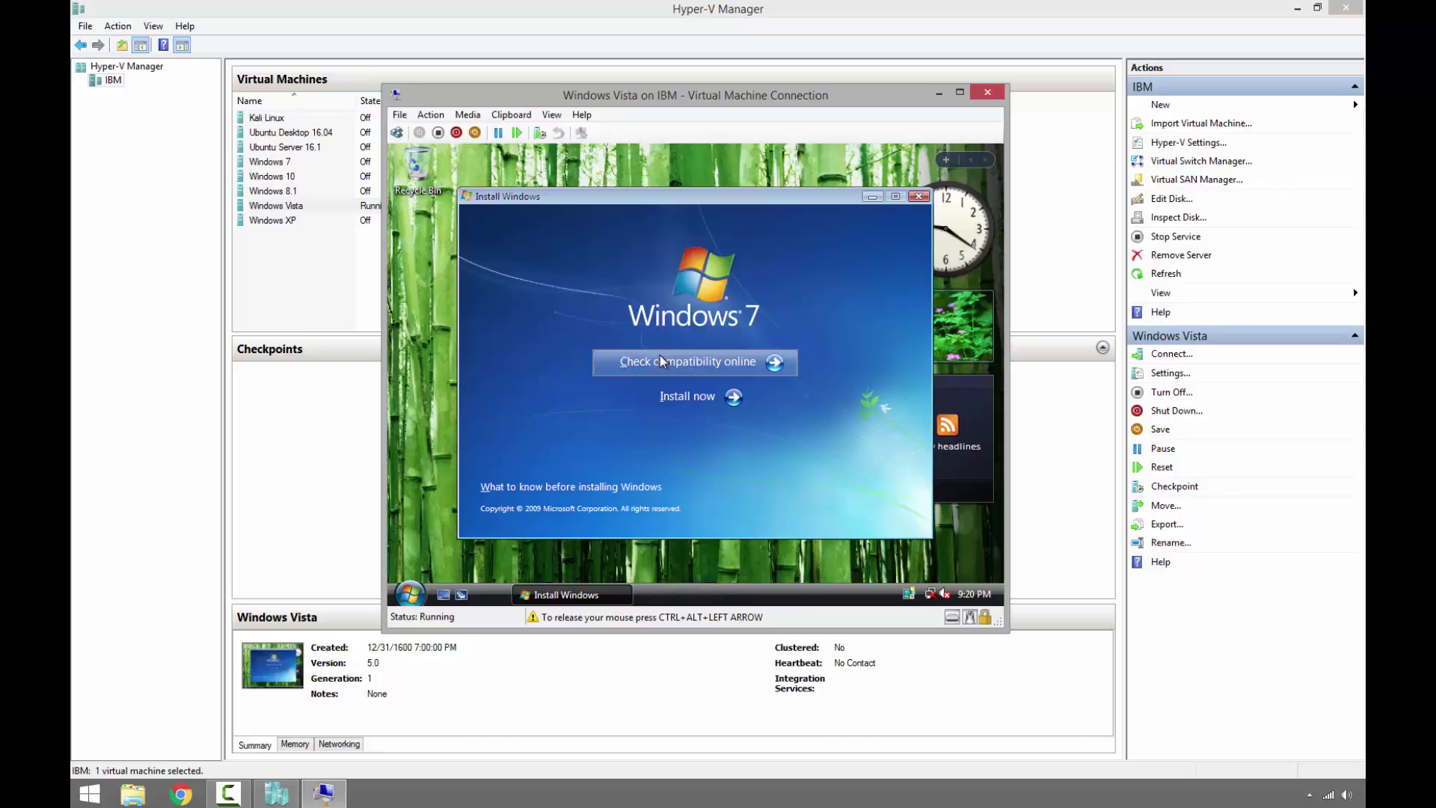
Start the install, skip latest updates, accept the license terms, and choose Upgrade.
click(686, 396)
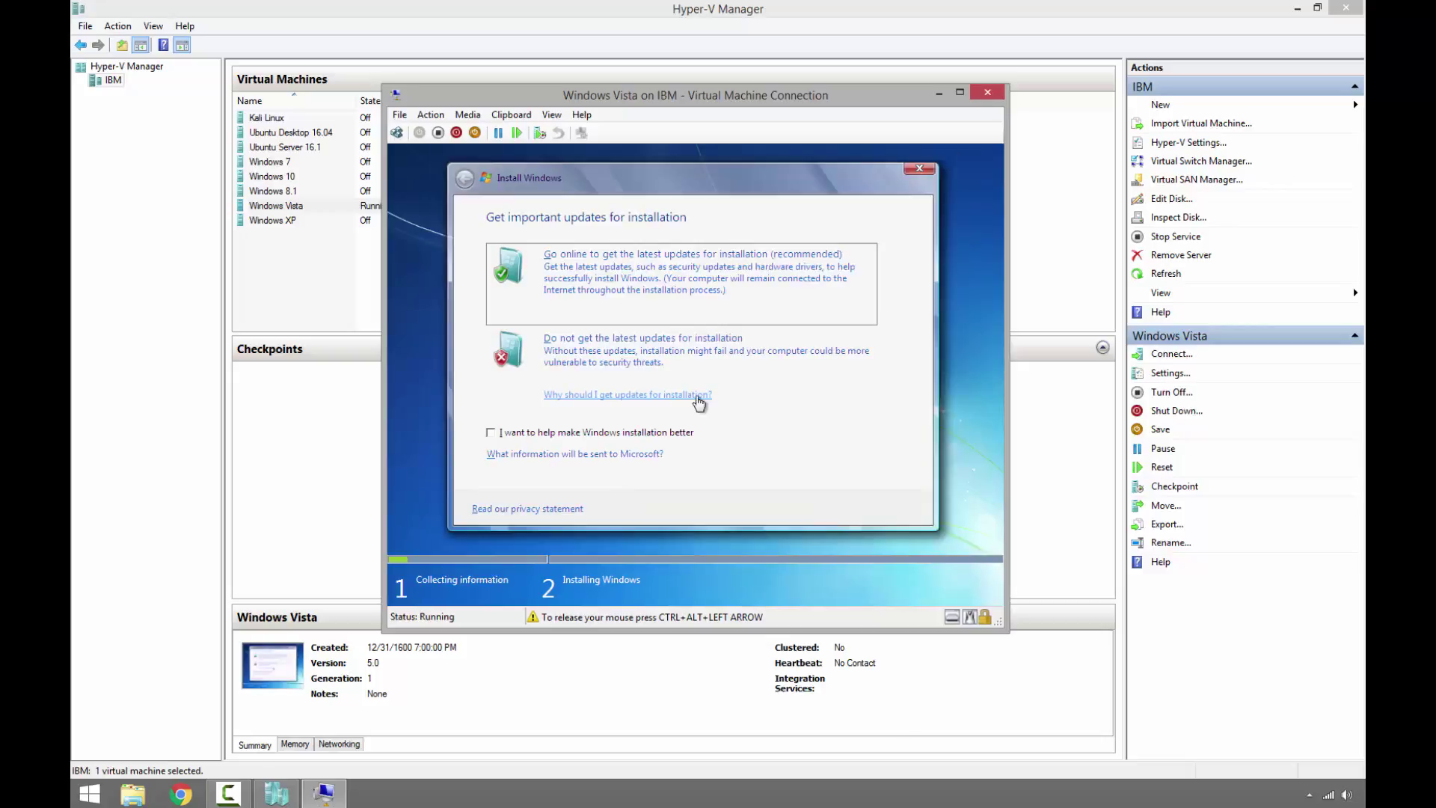
click(644, 356)
click(554, 477)
click(875, 517)
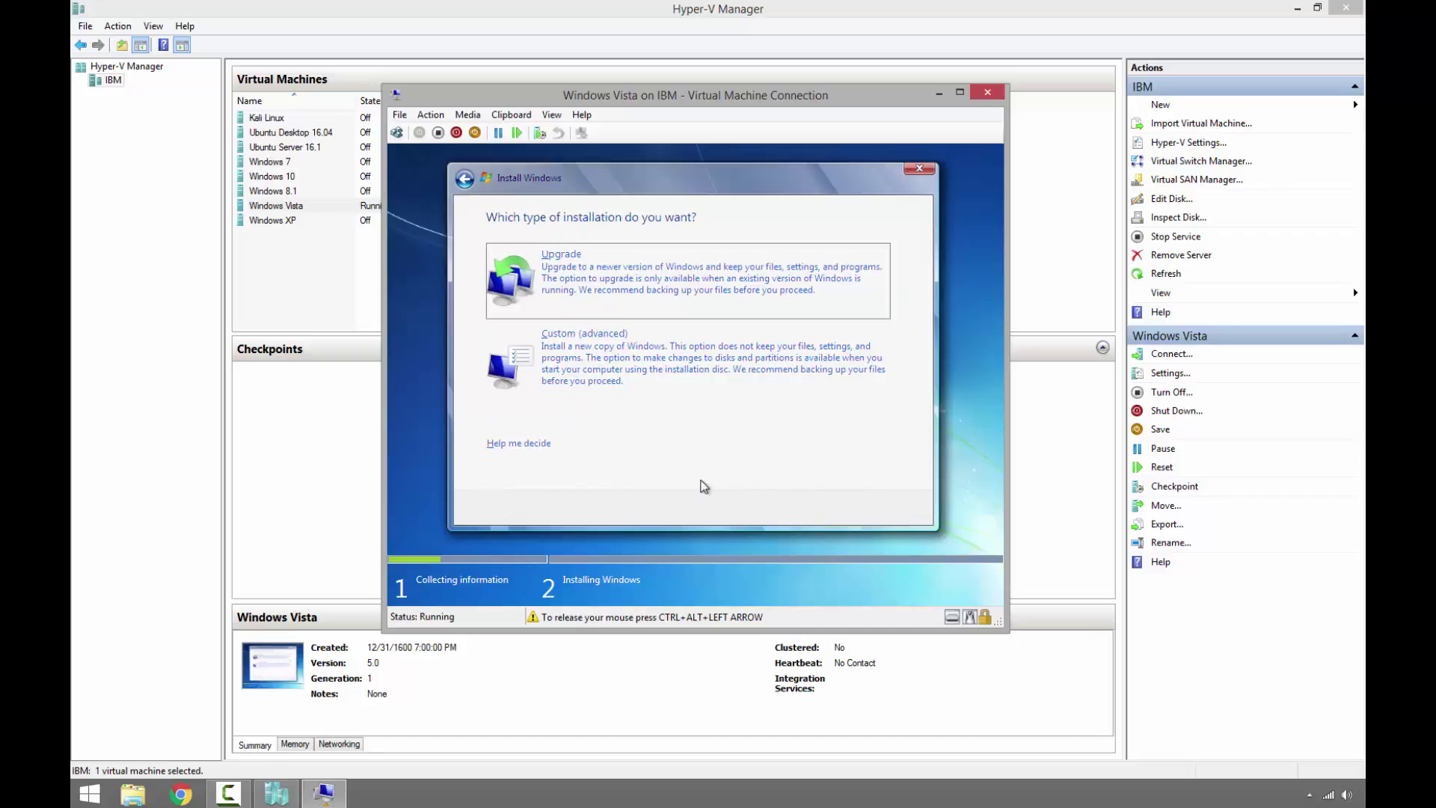
click(673, 271)
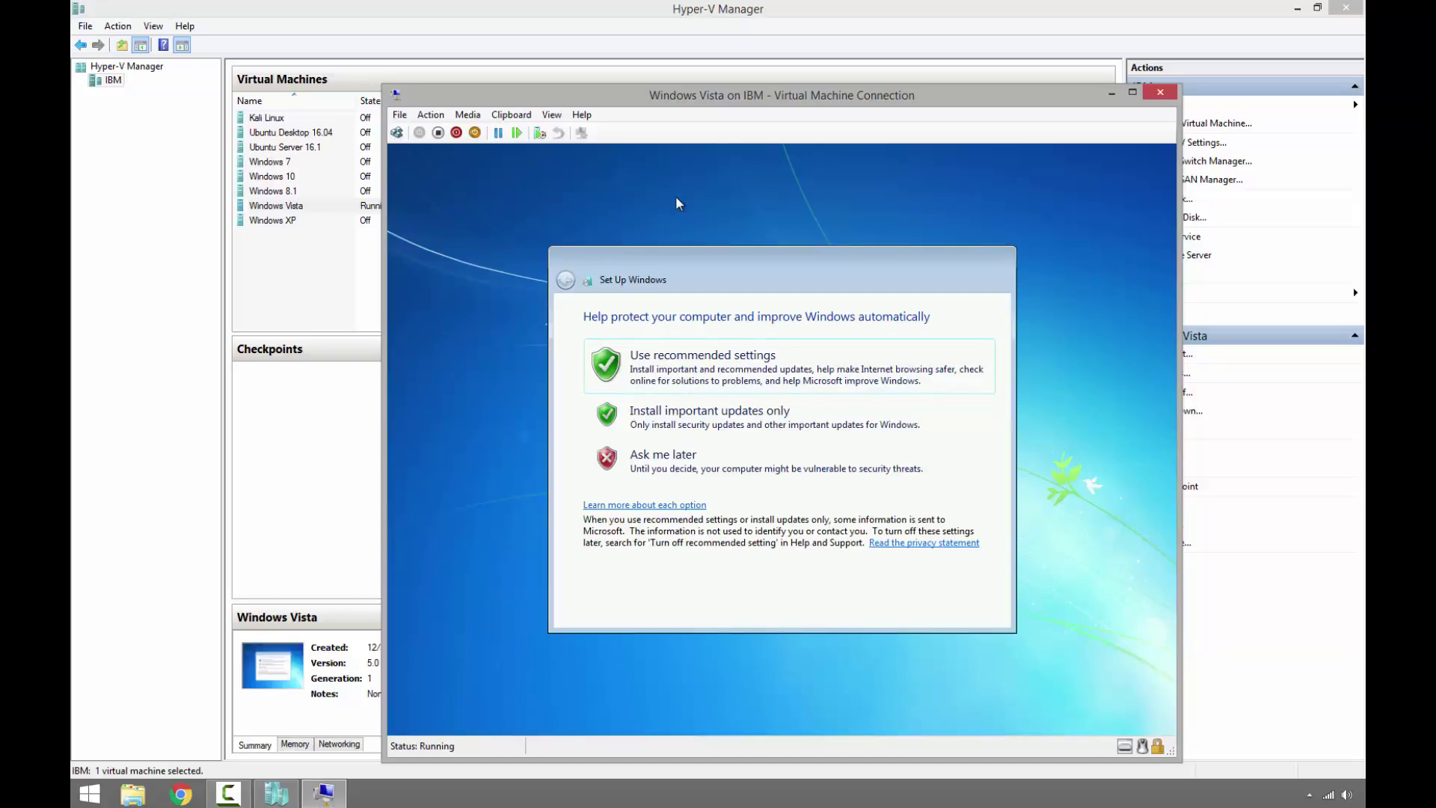
Use recommended update settings, accept the time and date, and reposition the VM window.
click(721, 354)
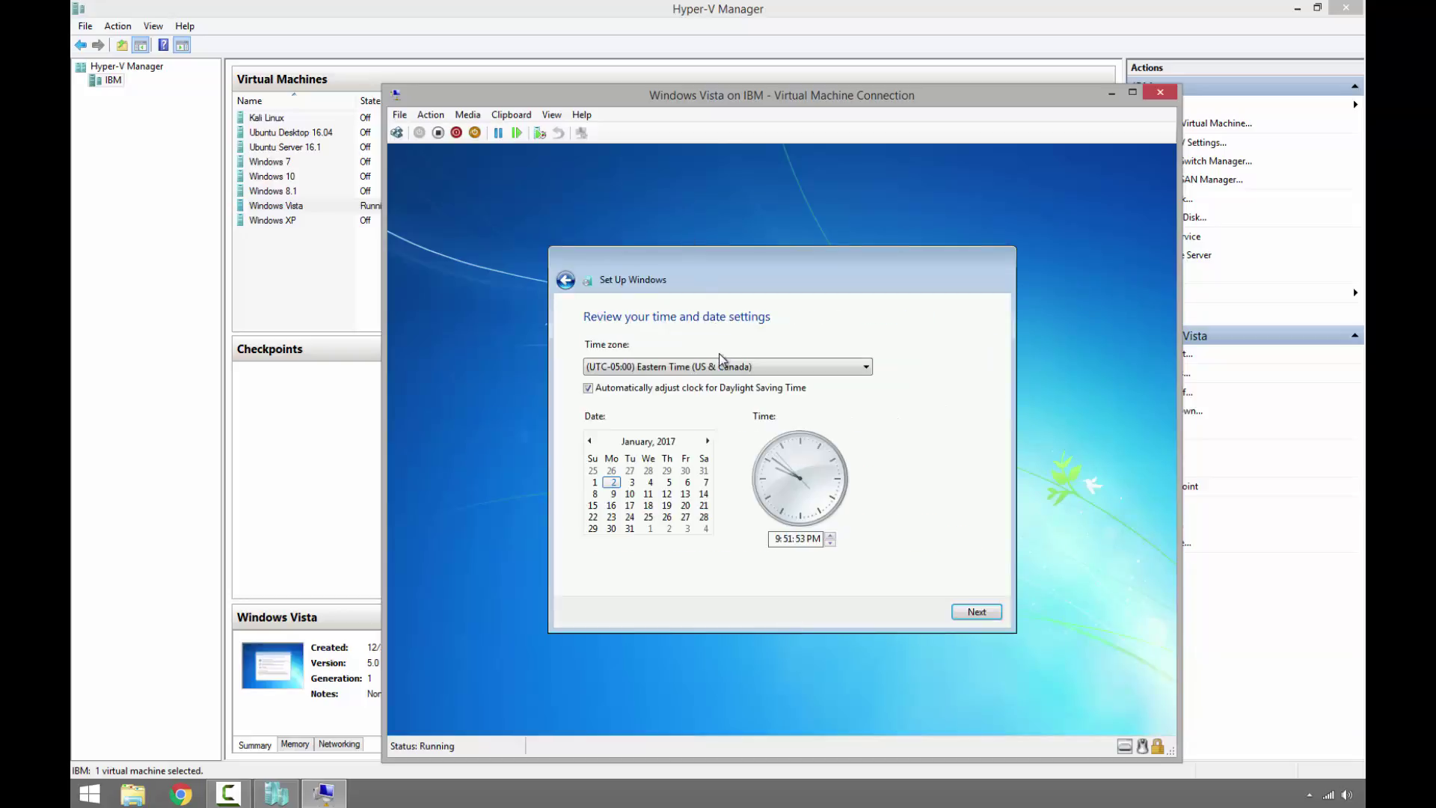
click(977, 612)
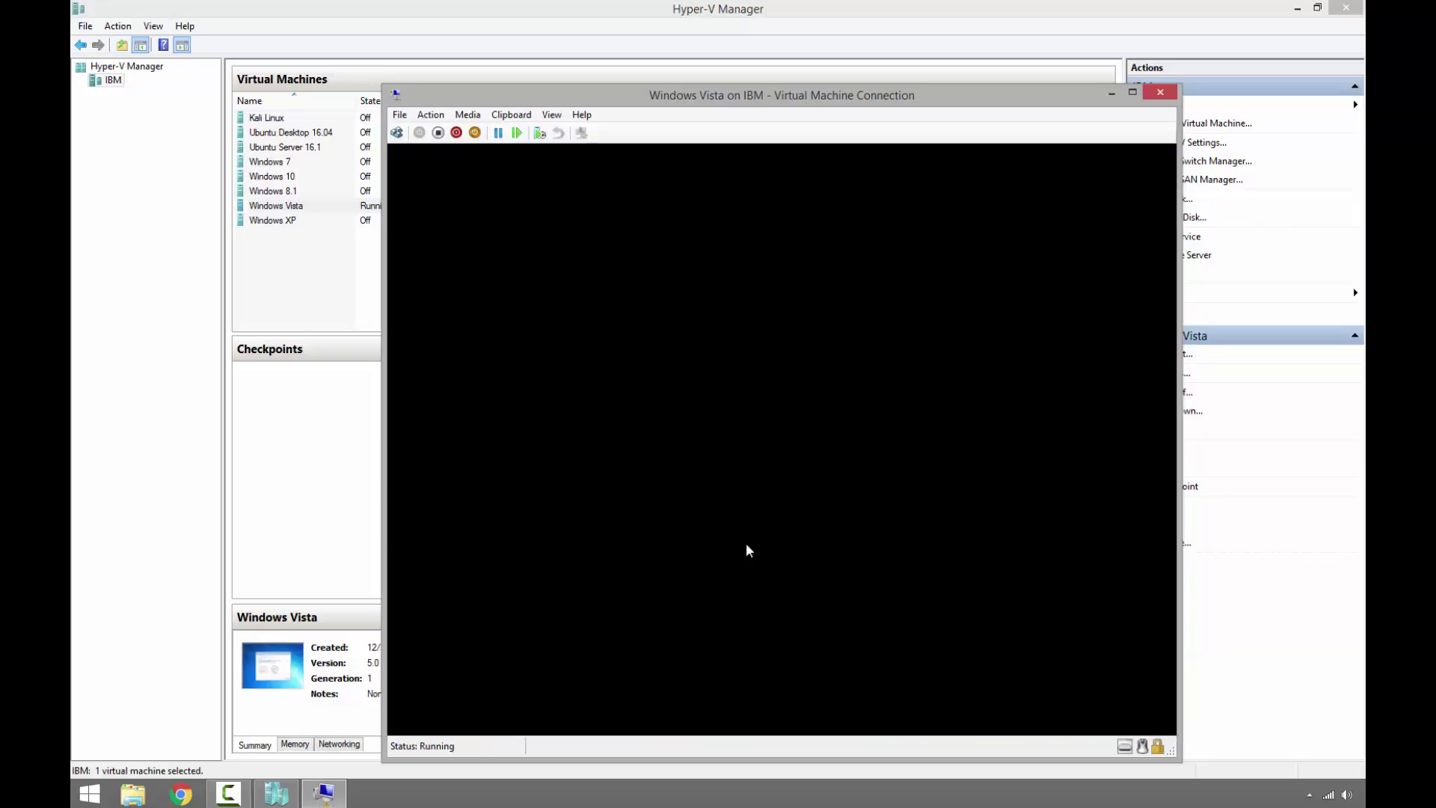
drag(710, 95, 661, 44)
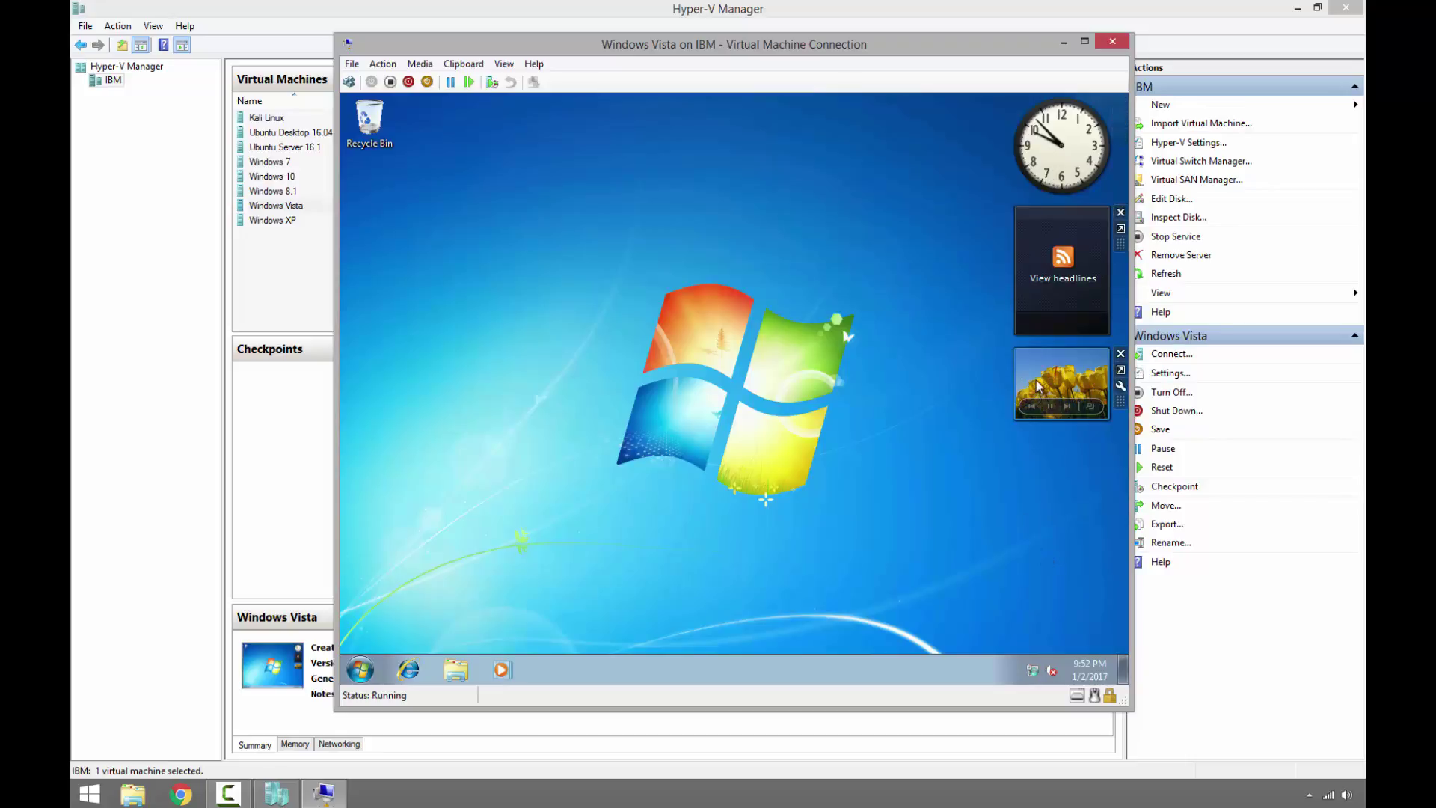
Move the slideshow, headlines and clock gadgets onto the guest desktop.
drag(1036, 379, 704, 205)
drag(1048, 294, 824, 393)
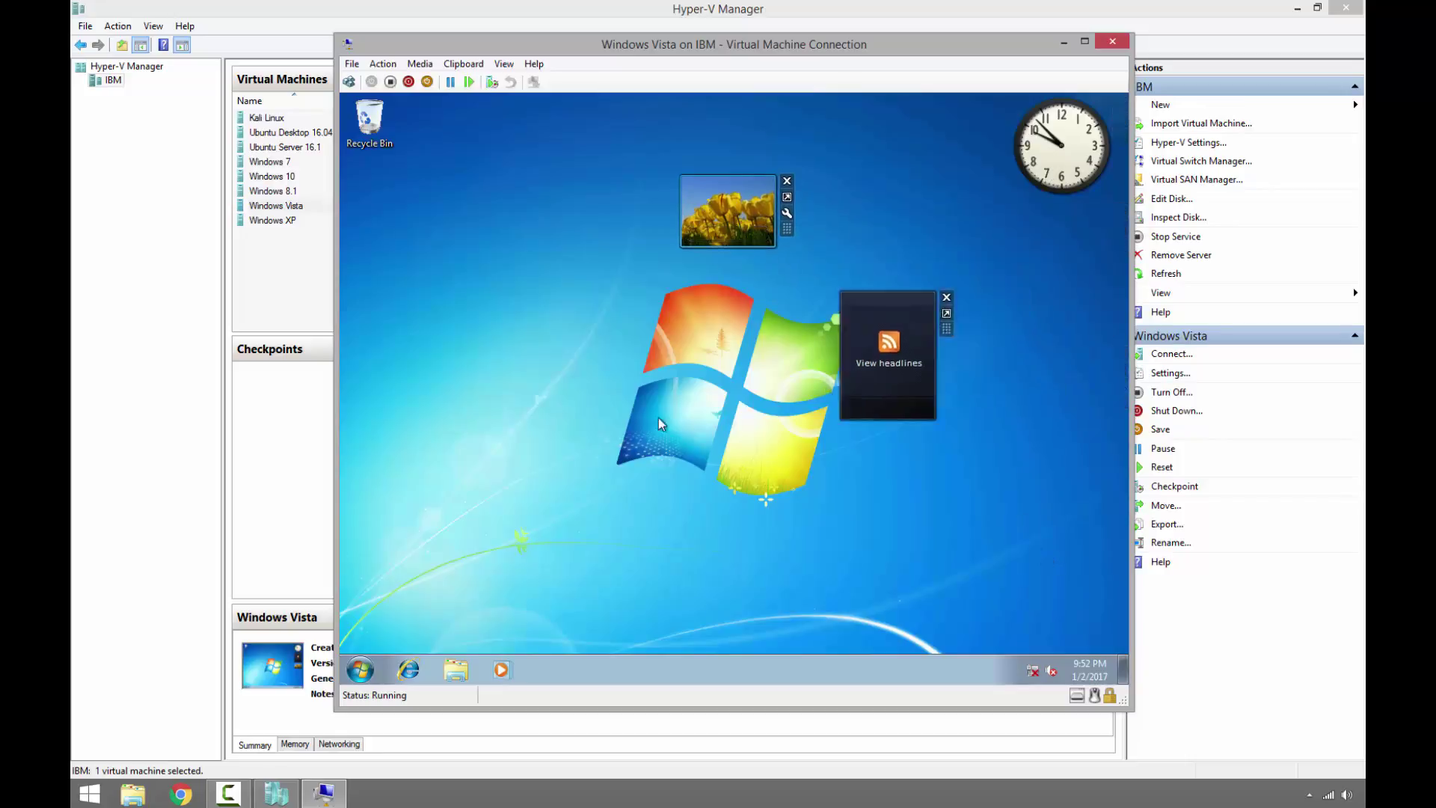
drag(563, 440, 477, 442)
drag(1062, 150, 901, 466)
Check Computer Properties confirming Windows 7 Enterprise SP1, then close the System window.
click(360, 669)
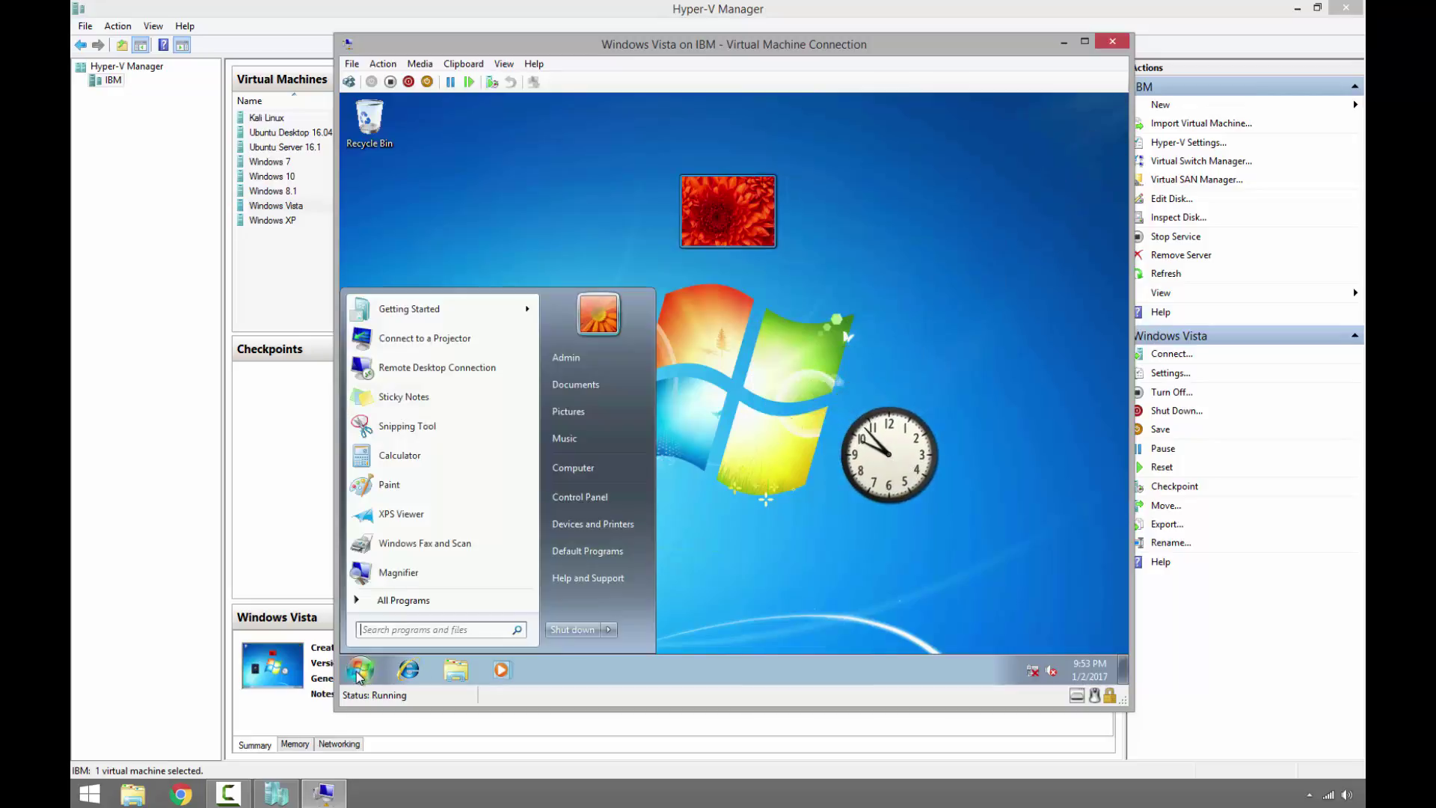
right_click(591, 468)
click(677, 609)
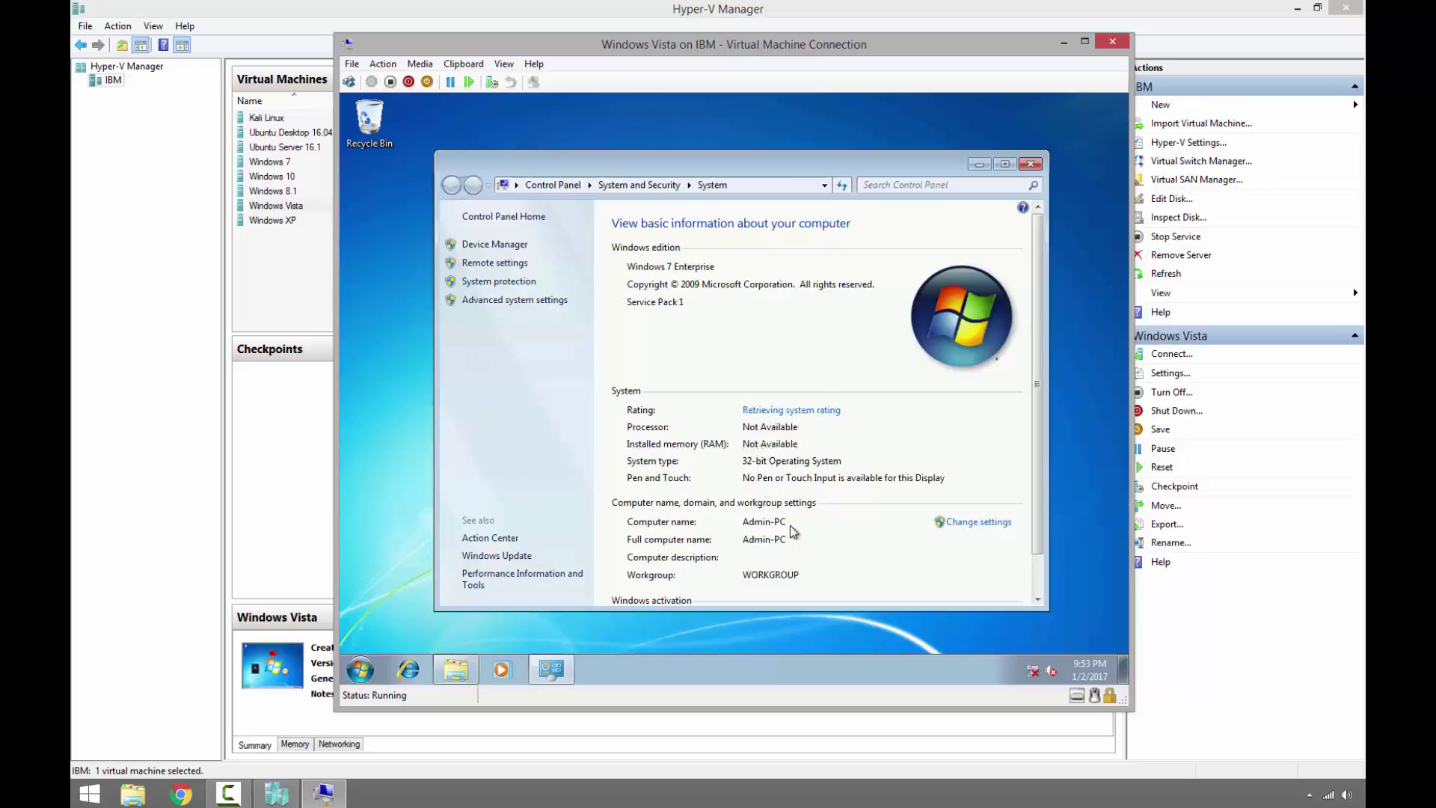
click(1029, 159)
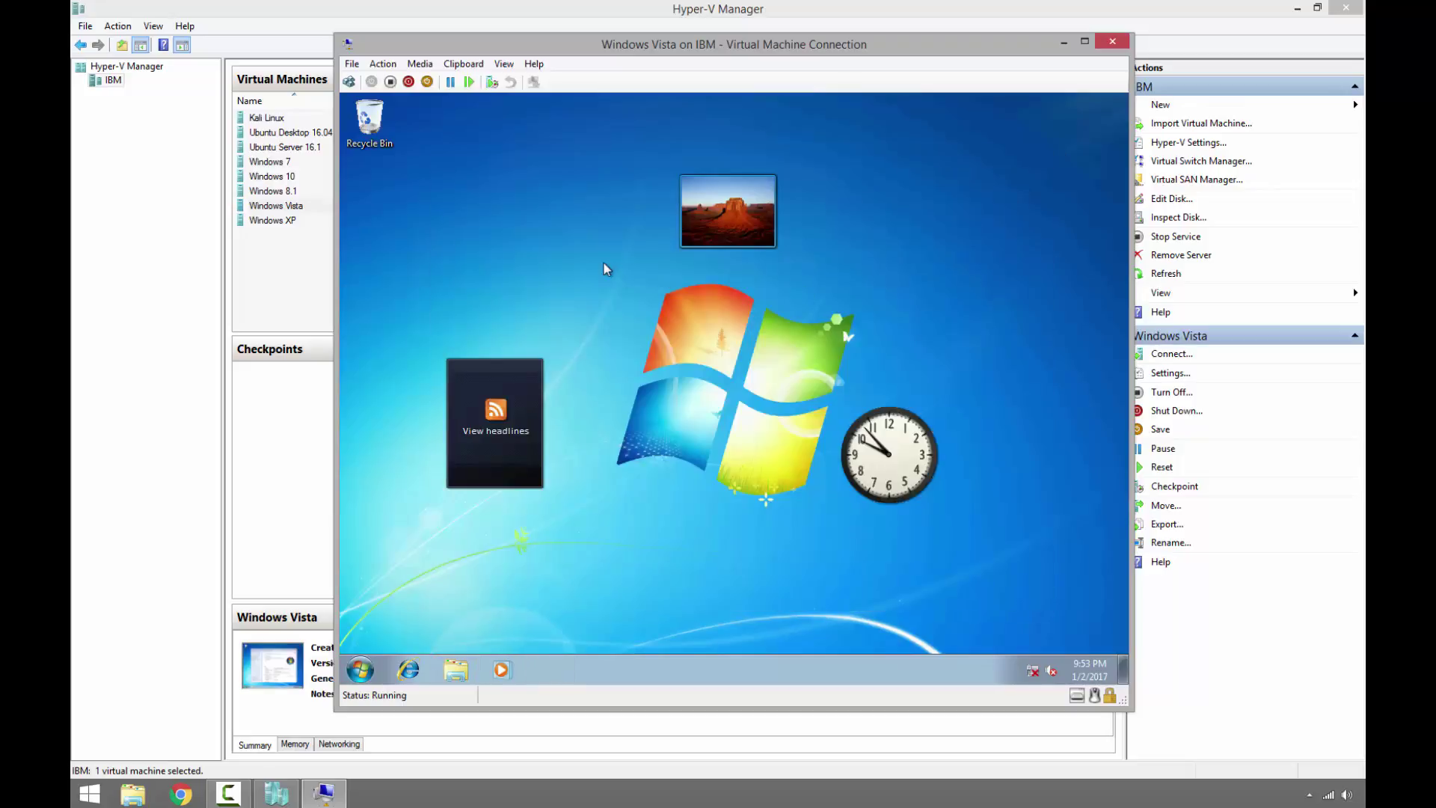